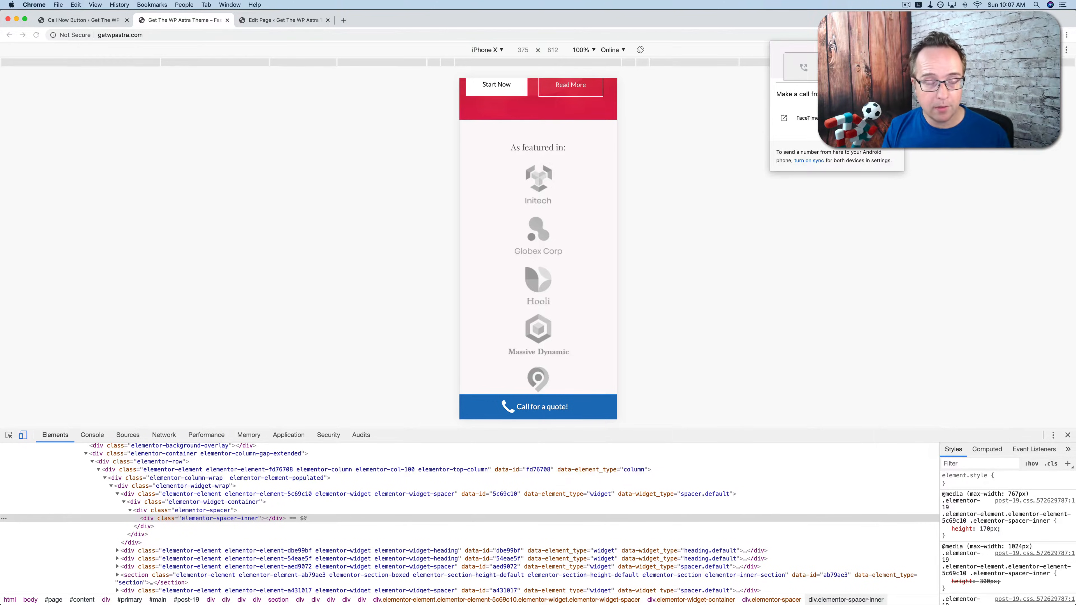
Close the 'Make a call from' popup on the iPhone X preview so the call bar shows.
{"action": "left_click", "coordinate": [728, 277]}
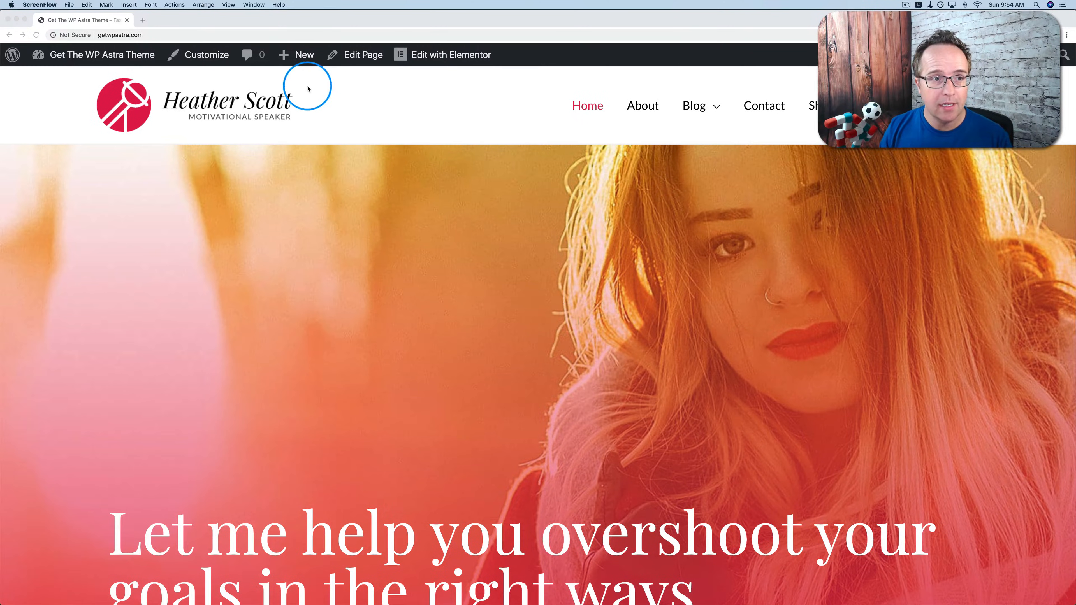
Search Add Plugins for 'call now button' and install the Call Now Button plugin.
{"action": "left_click", "coordinate": [71, 56]}
{"action": "left_click", "coordinate": [71, 56]}
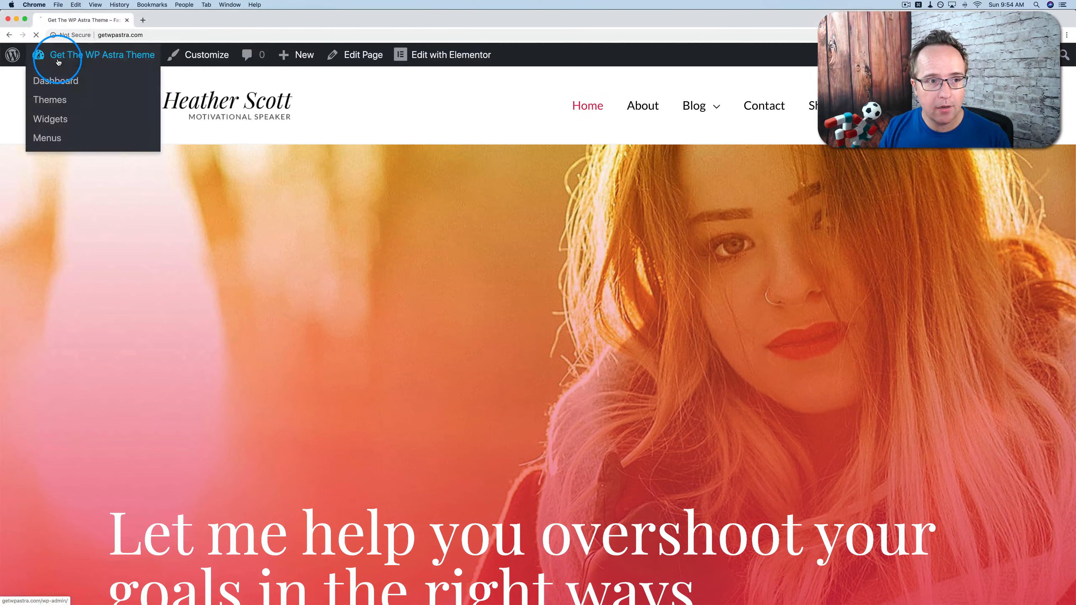
{"action": "mouse_move", "coordinate": [50, 388]}
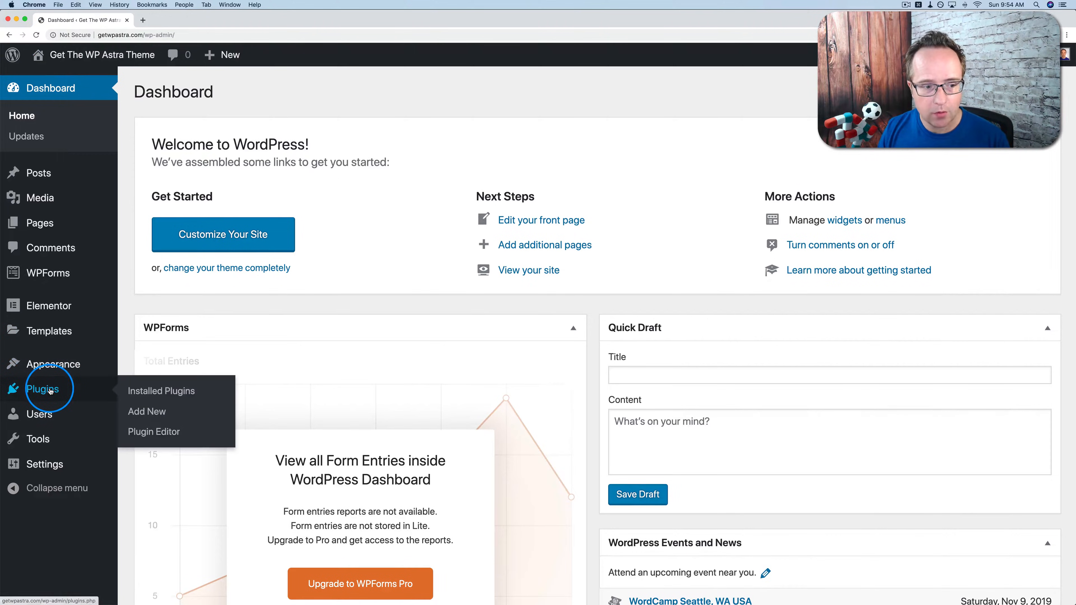
{"action": "left_click", "coordinate": [144, 411]}
{"action": "left_click", "coordinate": [874, 135]}
{"action": "type", "text": "call now button"}
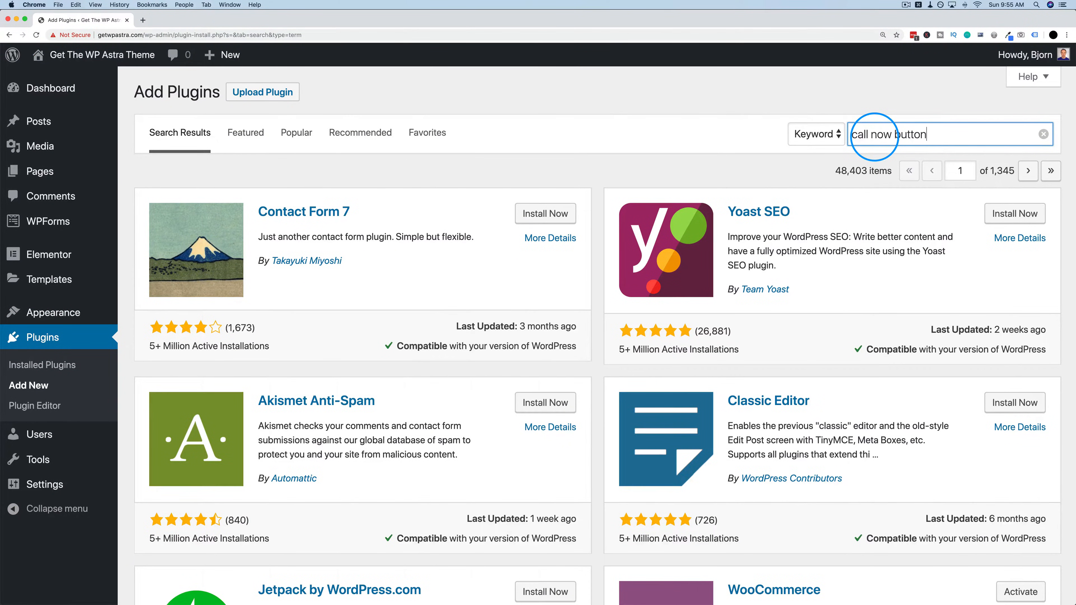
{"action": "key", "text": "Return"}
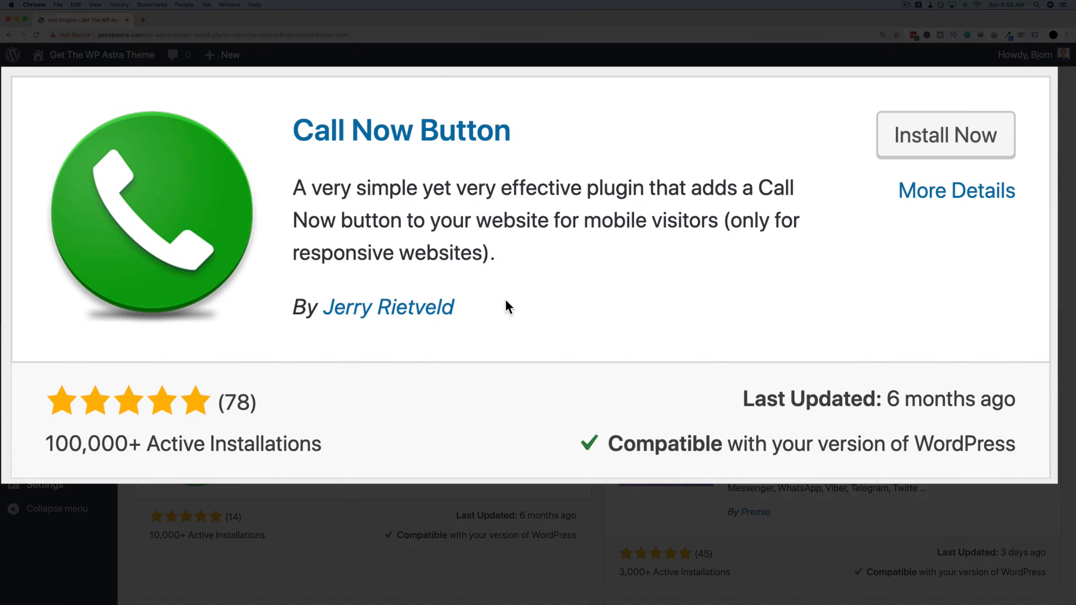
{"action": "left_click", "coordinate": [955, 142]}
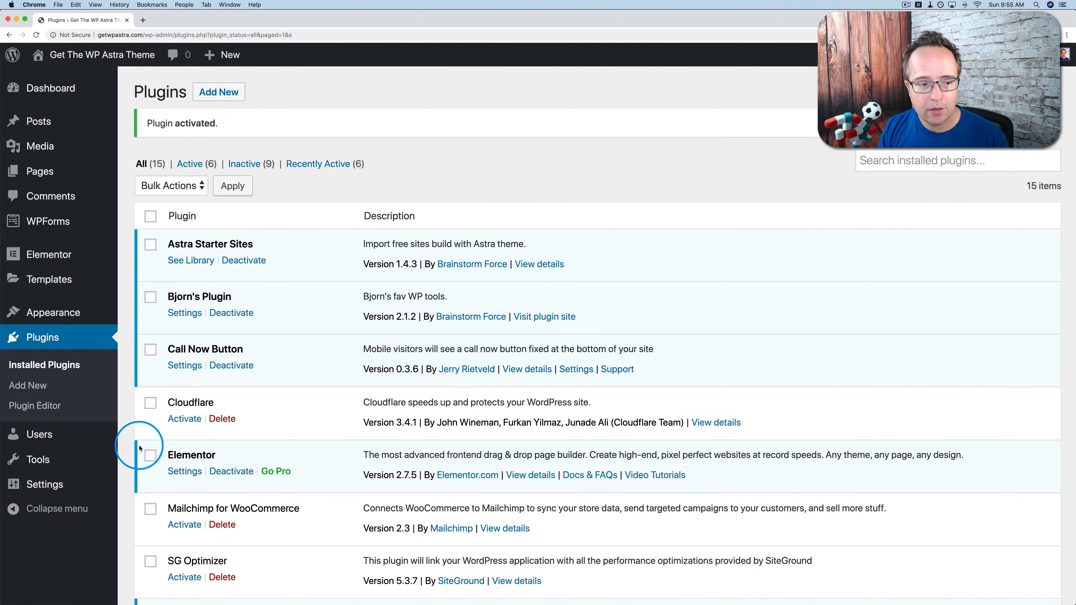
Enable the Call Now Button and enter the business phone number.
{"action": "mouse_move", "coordinate": [56, 487]}
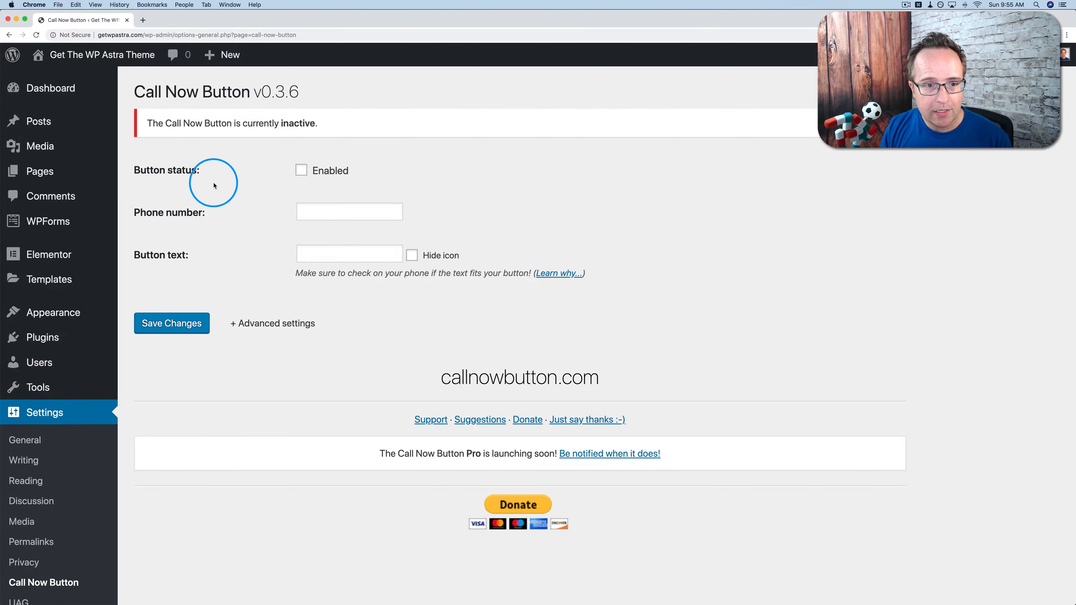
{"action": "left_click", "coordinate": [301, 172]}
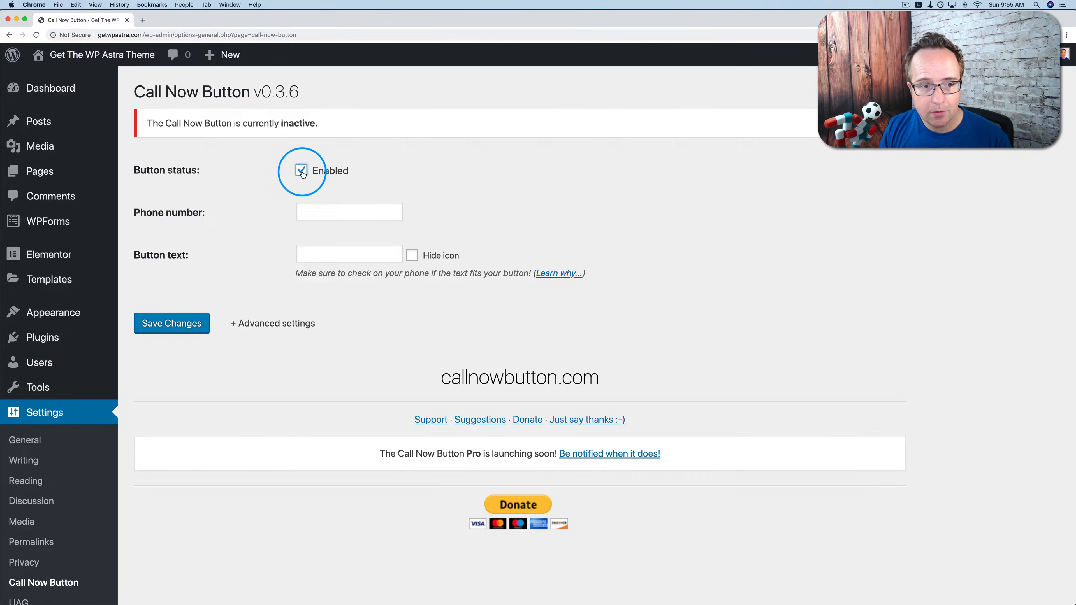
{"action": "left_click", "coordinate": [322, 216]}
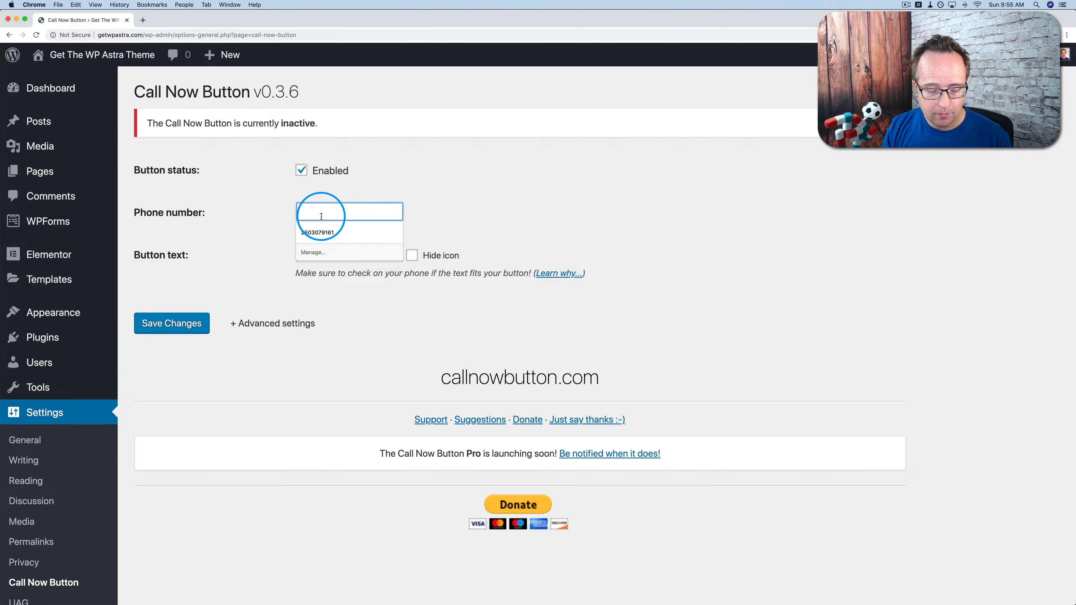
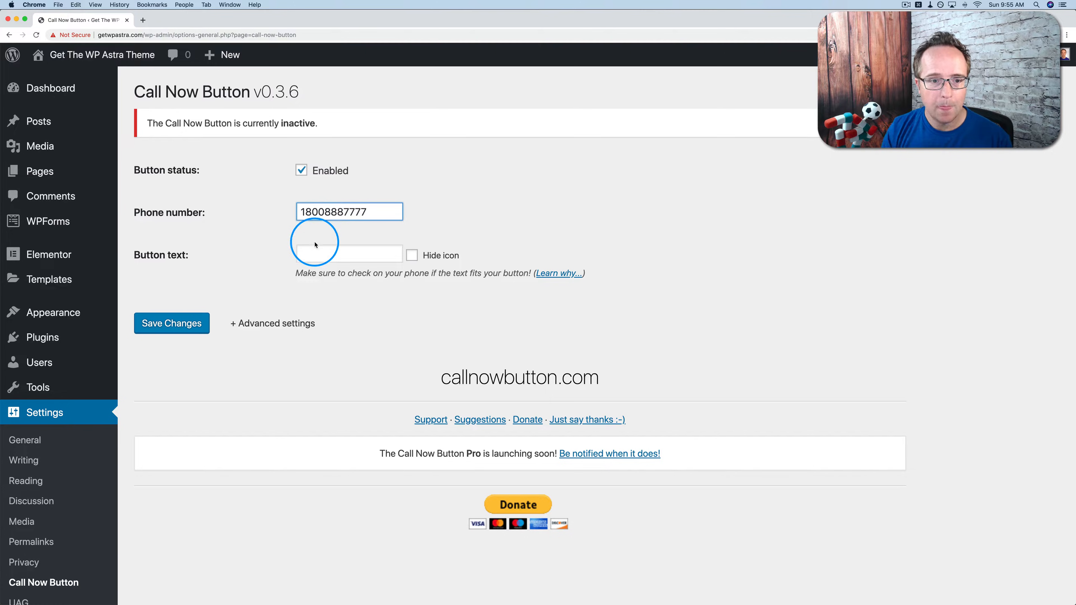
{"action": "left_click_drag", "start_coordinate": [367, 212], "coordinate": [290, 217]}
{"action": "left_click", "coordinate": [257, 248]}
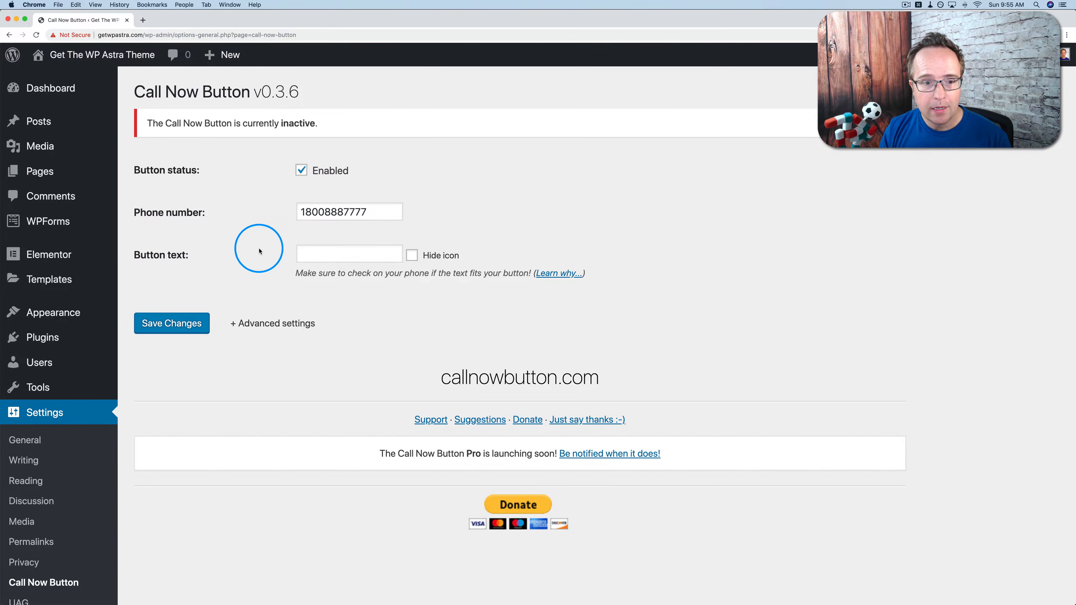
Set the button text to 'Call for a quote!' and save the settings.
{"action": "left_click", "coordinate": [299, 258]}
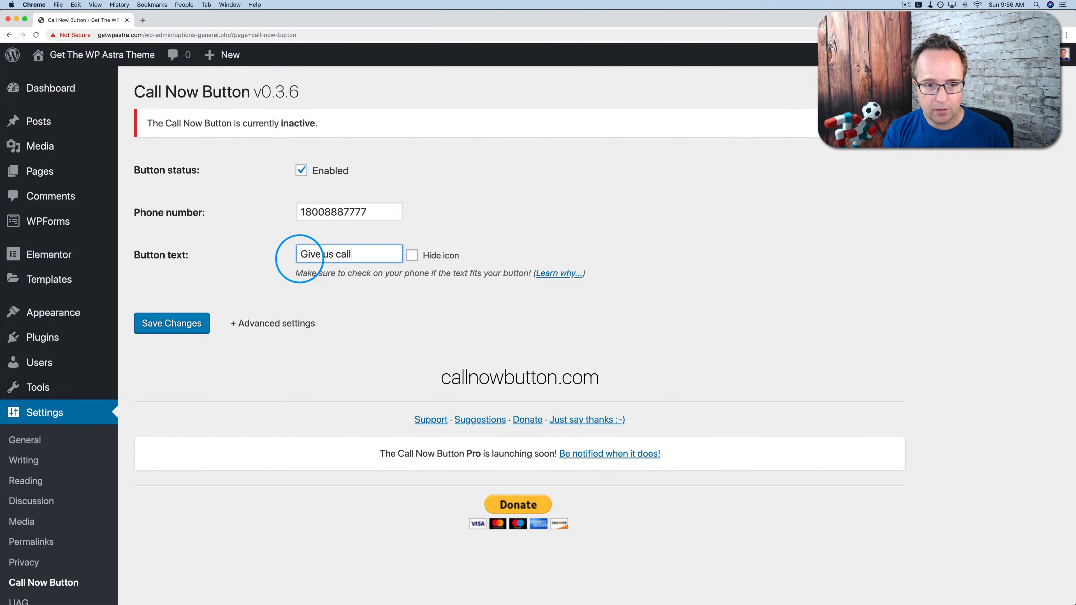
{"action": "key", "text": "super+a"}
{"action": "type", "text": "C"}
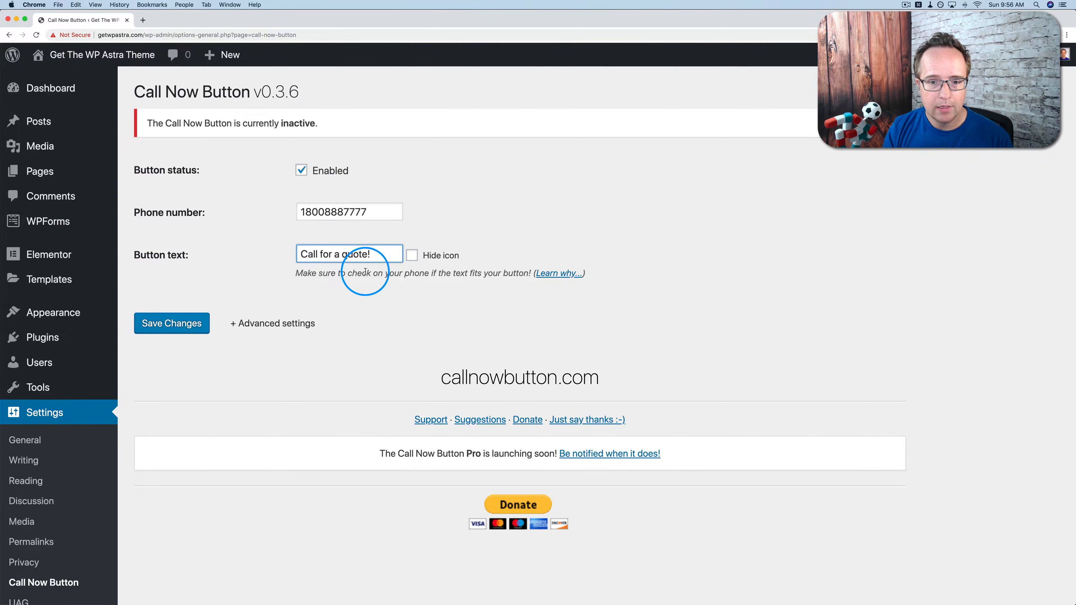
{"action": "left_click", "coordinate": [240, 325]}
{"action": "scroll", "coordinate": [250, 211], "scroll_direction": "down", "scroll_amount": 3}
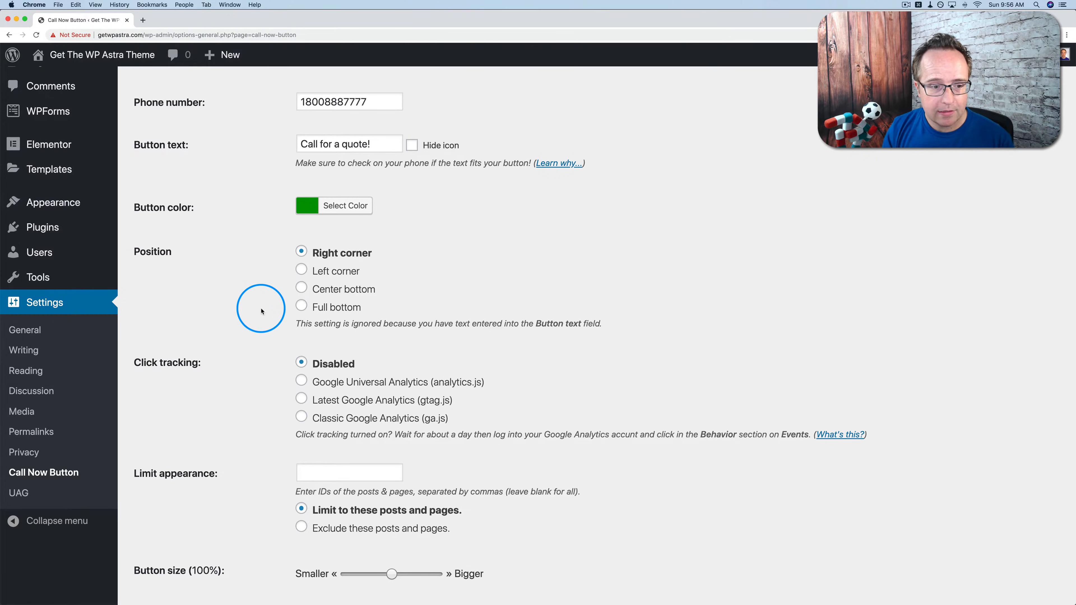
{"action": "scroll", "coordinate": [260, 308], "scroll_direction": "down", "scroll_amount": 10}
{"action": "left_click", "coordinate": [178, 332]}
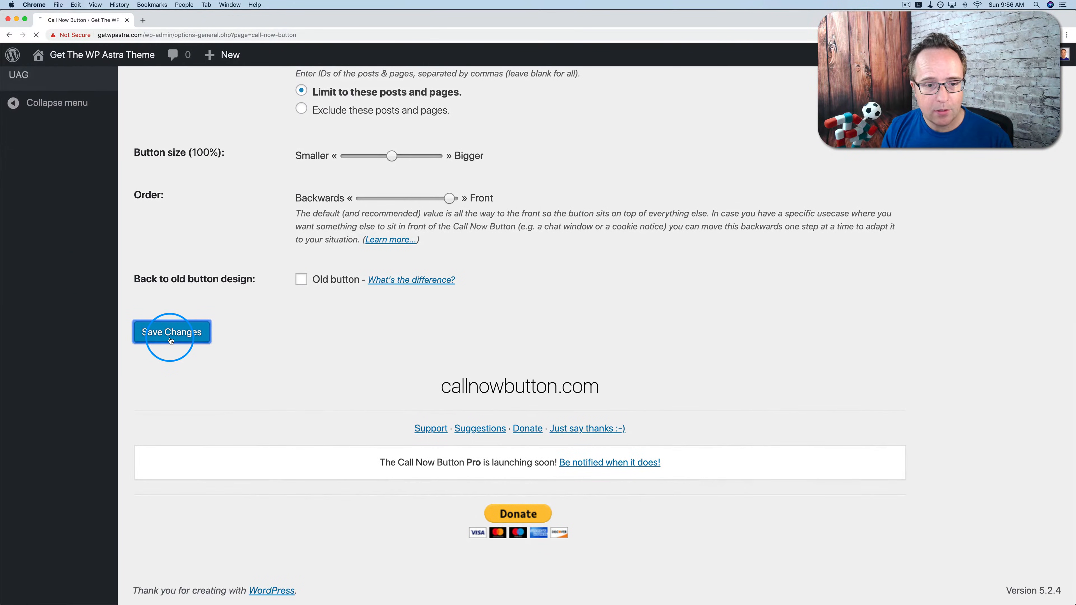
Open the live site in a new tab and launch Chrome DevTools on it.
{"action": "mouse_move", "coordinate": [101, 64]}
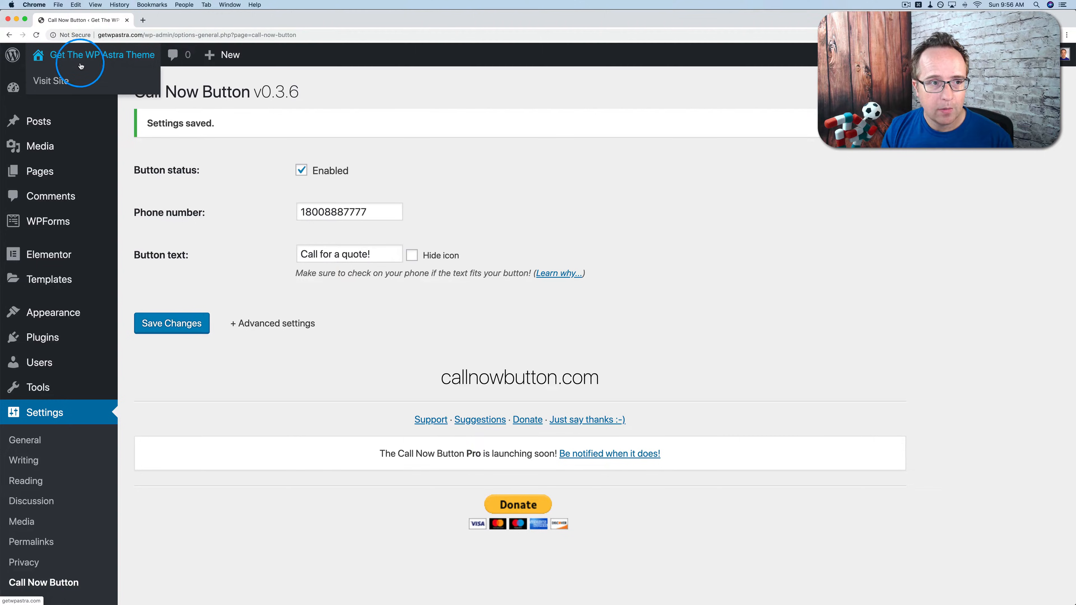
{"action": "left_click", "coordinate": [53, 76], "text": "super"}
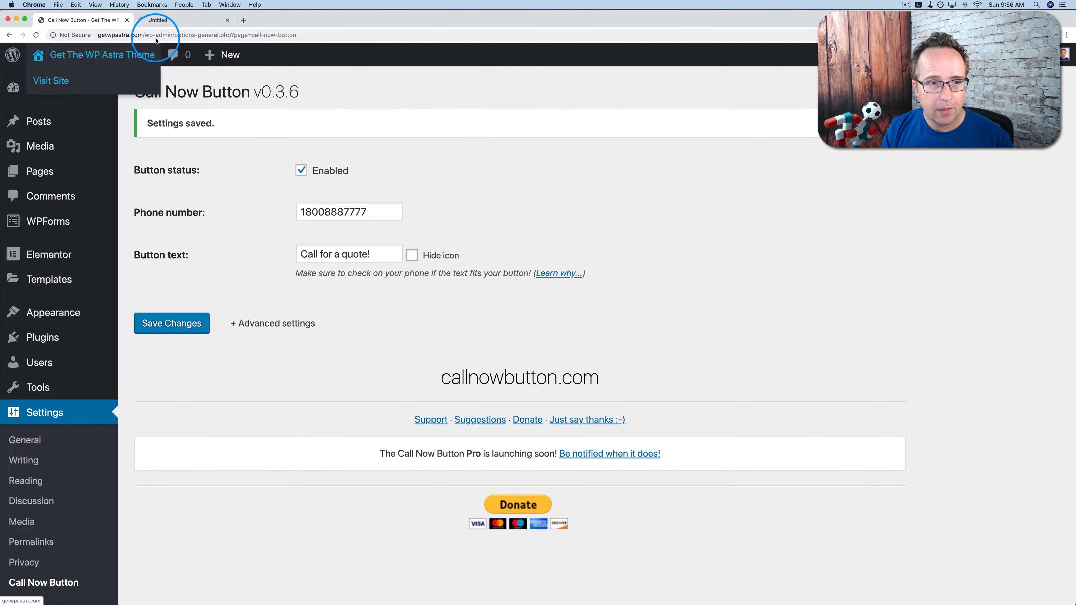
{"action": "left_click", "coordinate": [183, 19]}
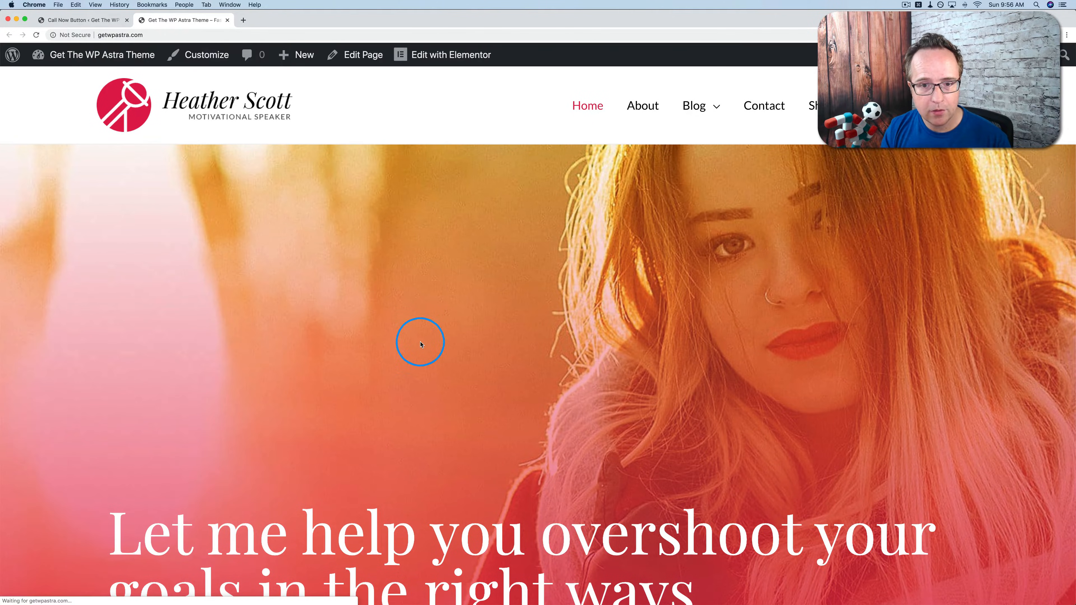
{"action": "right_click", "coordinate": [409, 171]}
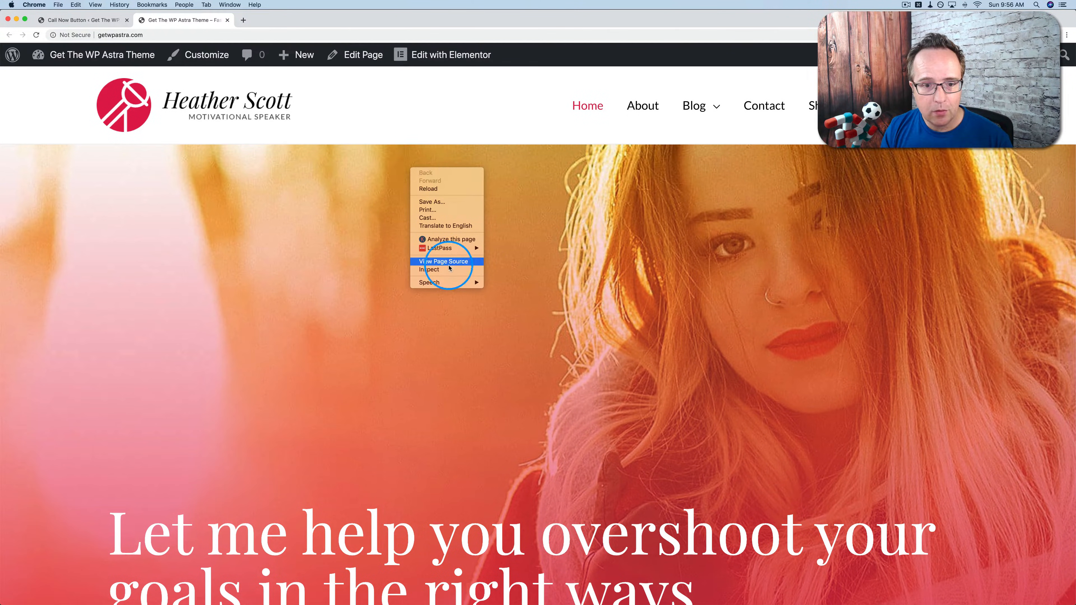
{"action": "left_click", "coordinate": [438, 272]}
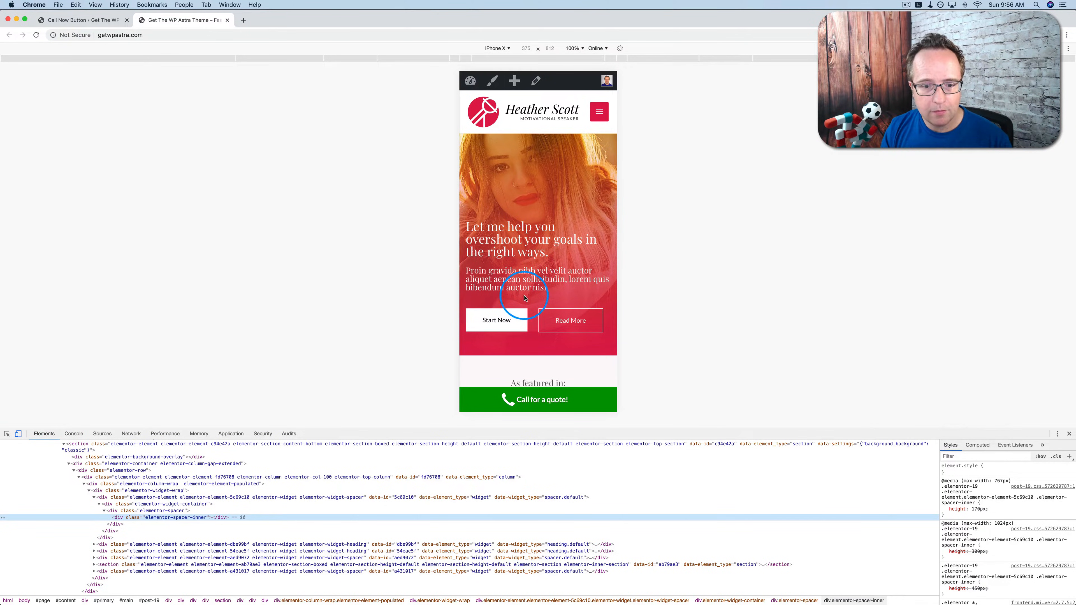
Preview the site as iPhone X to check the 'Call for a quote!' bar.
{"action": "left_click", "coordinate": [18, 433]}
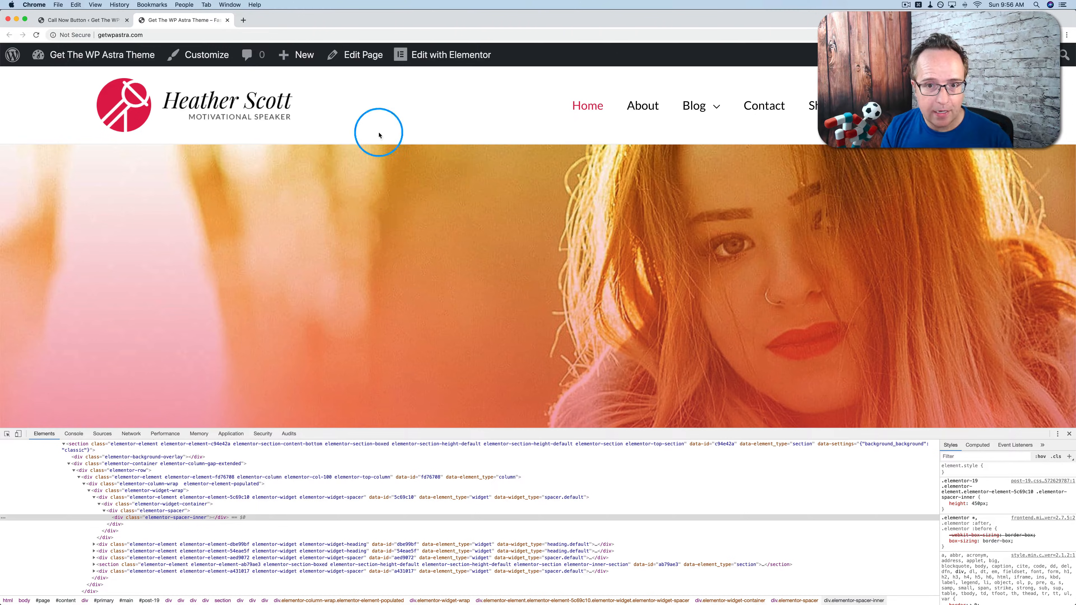
{"action": "left_click", "coordinate": [18, 434]}
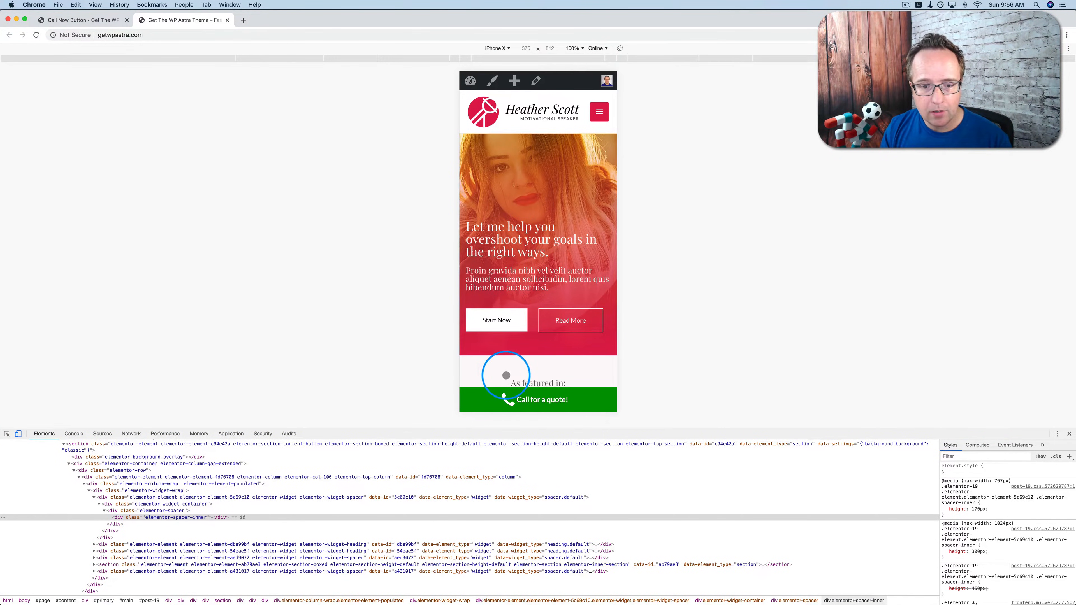
{"action": "scroll", "coordinate": [527, 250], "scroll_direction": "down", "scroll_amount": 3}
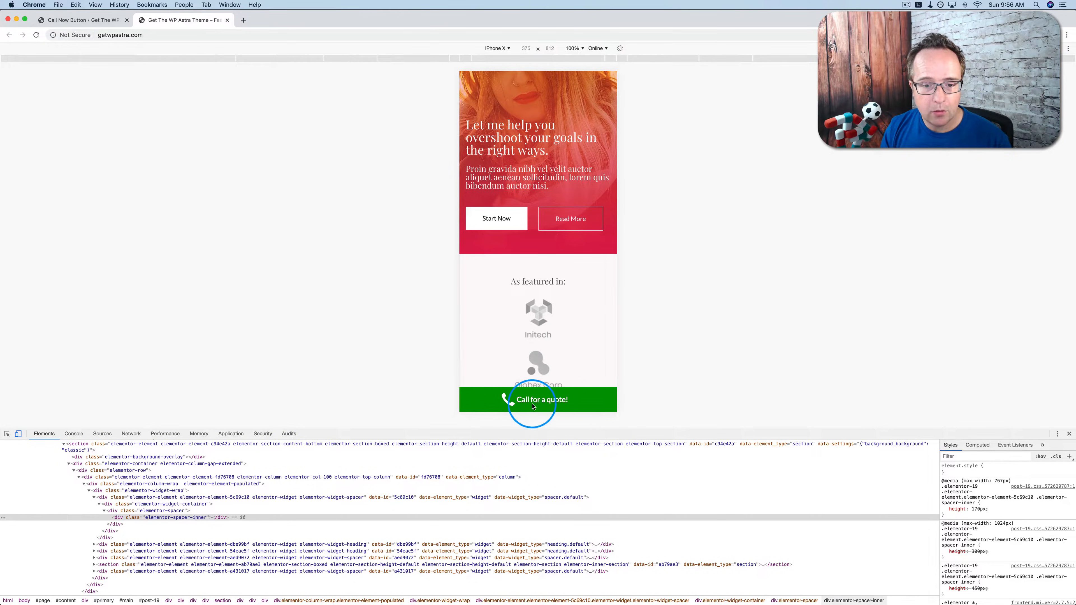
{"action": "left_click", "coordinate": [79, 20]}
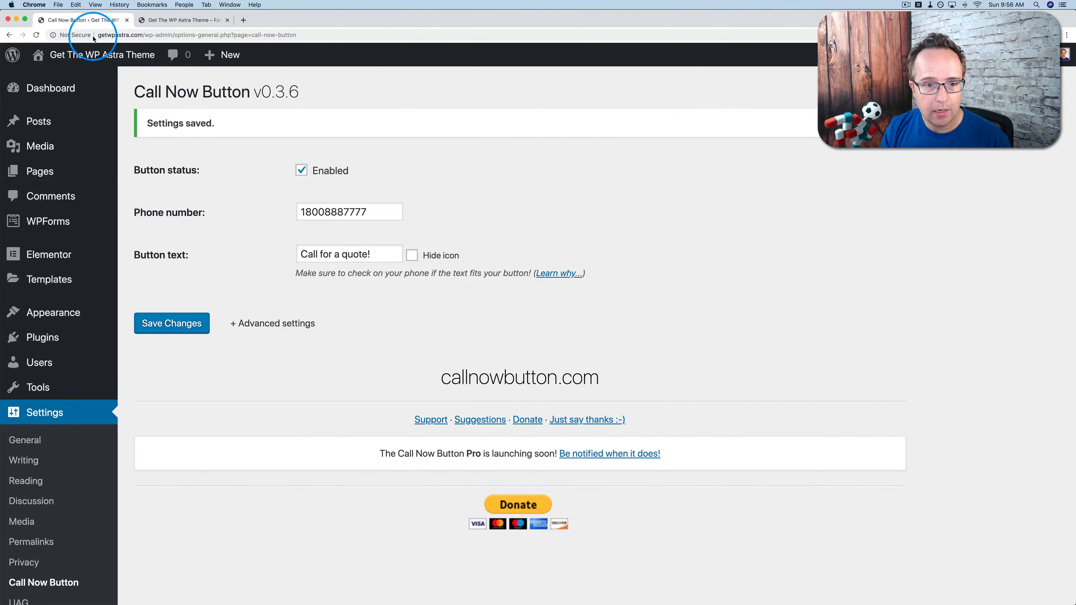
Turn on Hide icon, save, and reload the mobile preview to see the iconless bar.
{"action": "triple_click", "coordinate": [346, 255]}
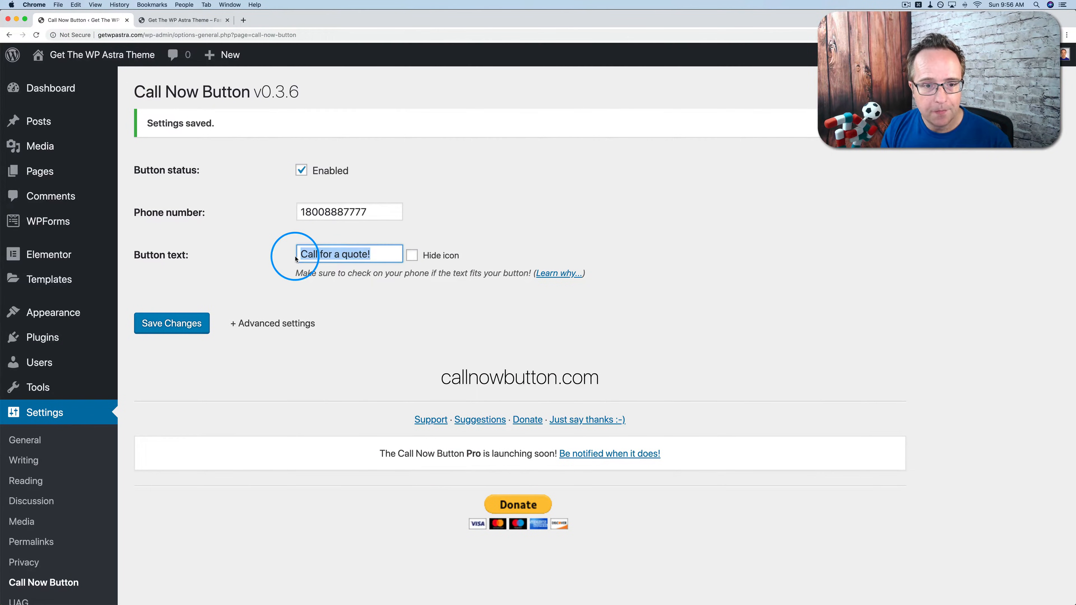
{"action": "left_click", "coordinate": [411, 256]}
{"action": "left_click", "coordinate": [193, 323]}
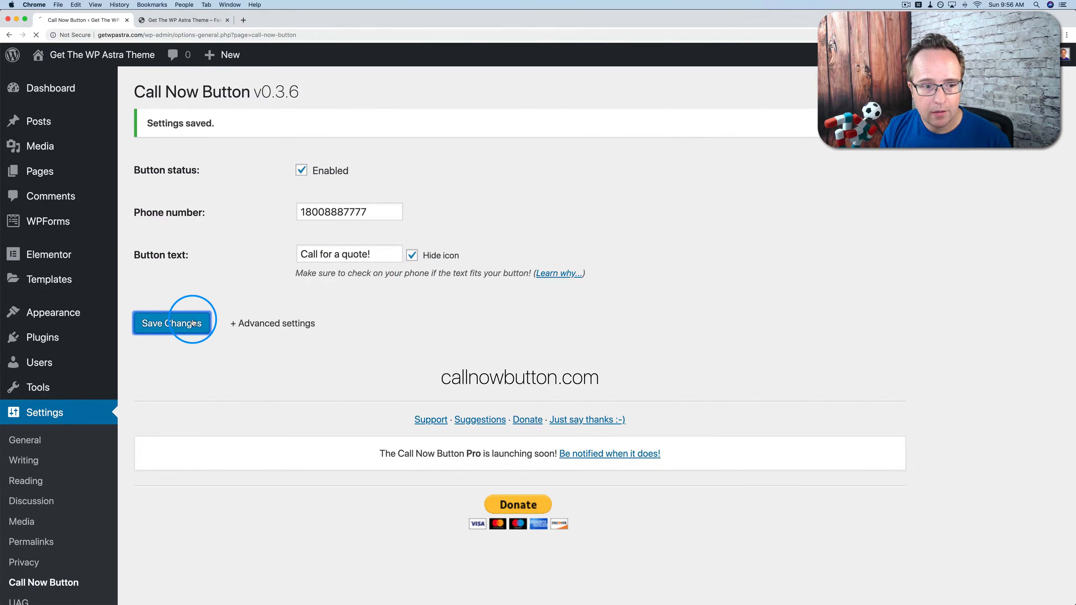
{"action": "left_click", "coordinate": [169, 20]}
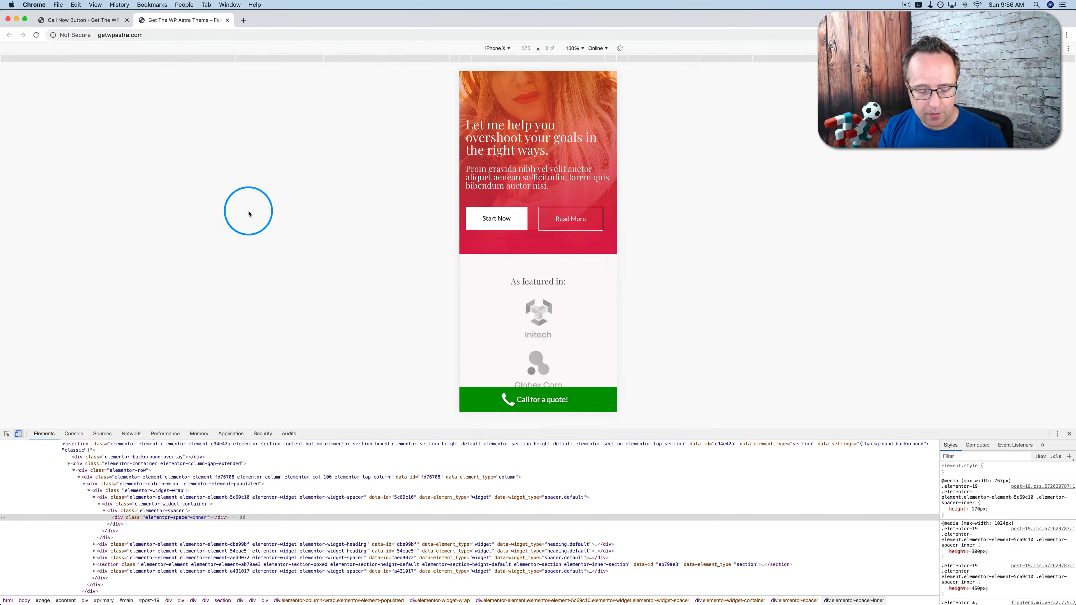
{"action": "key", "text": "super+r"}
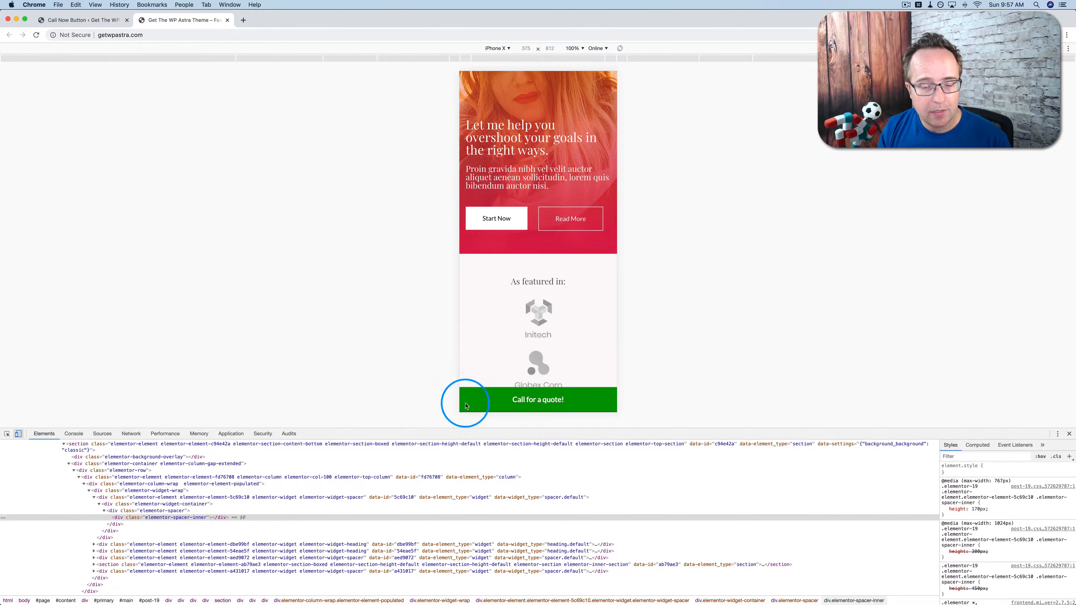
Restore the phone icon, save, reload the preview, and test-tap the call bar.
{"action": "left_click", "coordinate": [81, 20]}
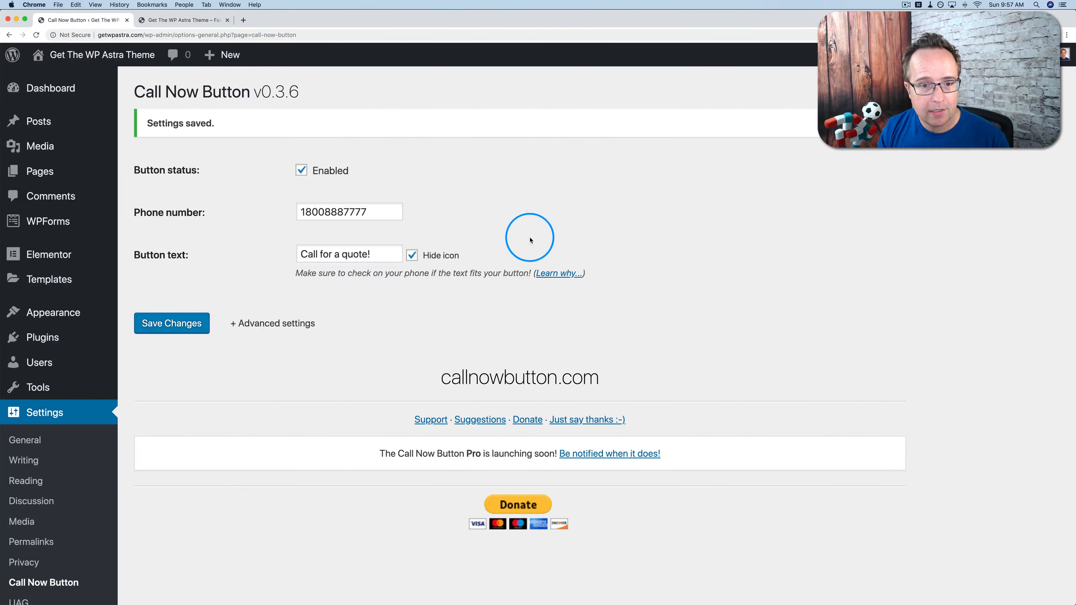
{"action": "left_click", "coordinate": [412, 255]}
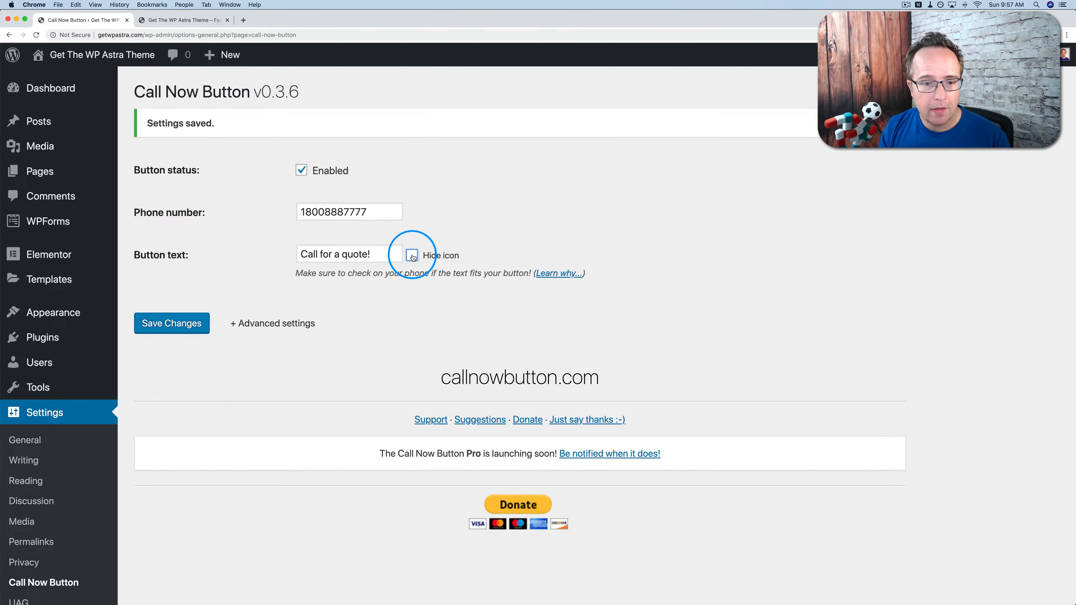
{"action": "left_click", "coordinate": [183, 326]}
{"action": "left_click", "coordinate": [182, 20]}
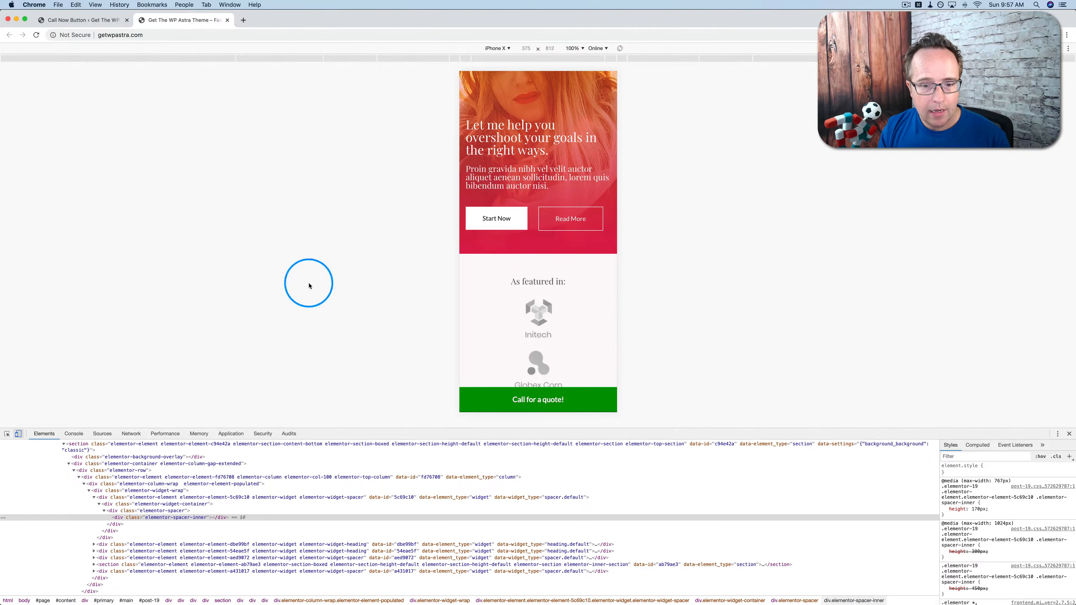
{"action": "key", "text": "super+r"}
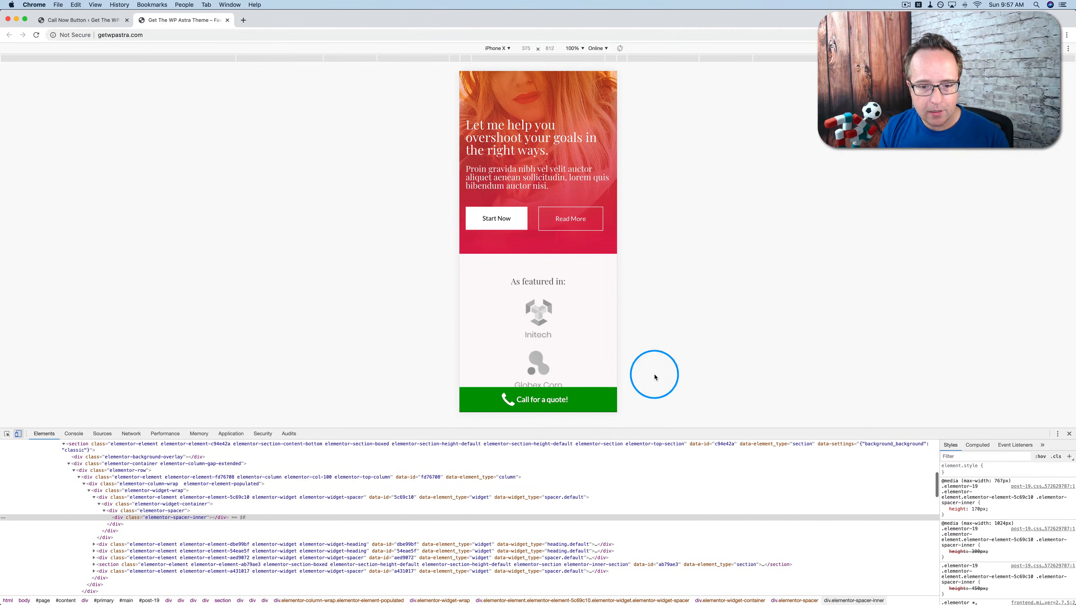
{"action": "left_click", "coordinate": [545, 400]}
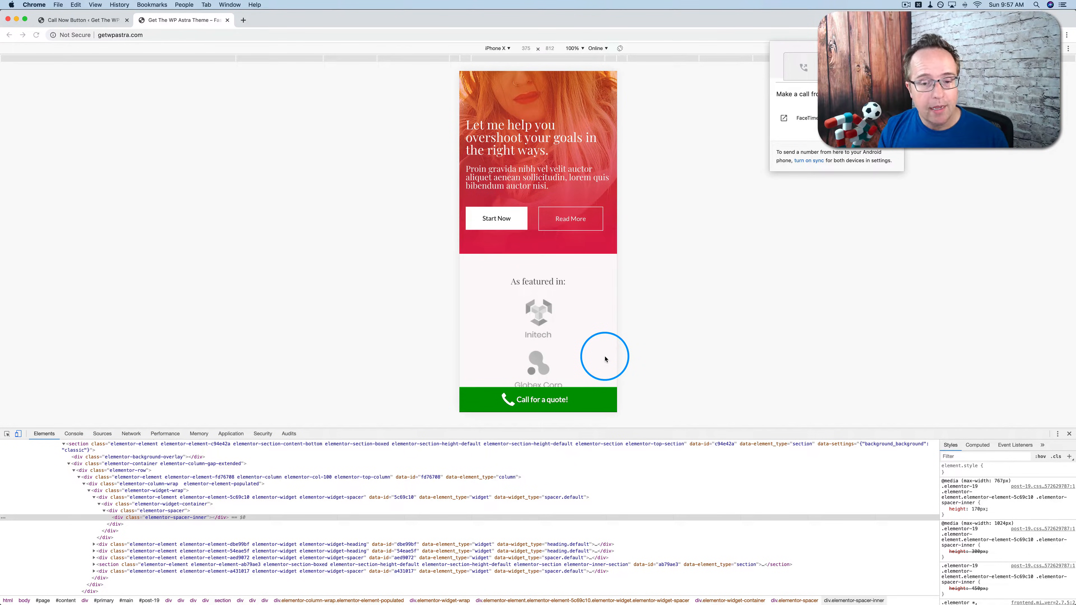
{"action": "left_click", "coordinate": [896, 49]}
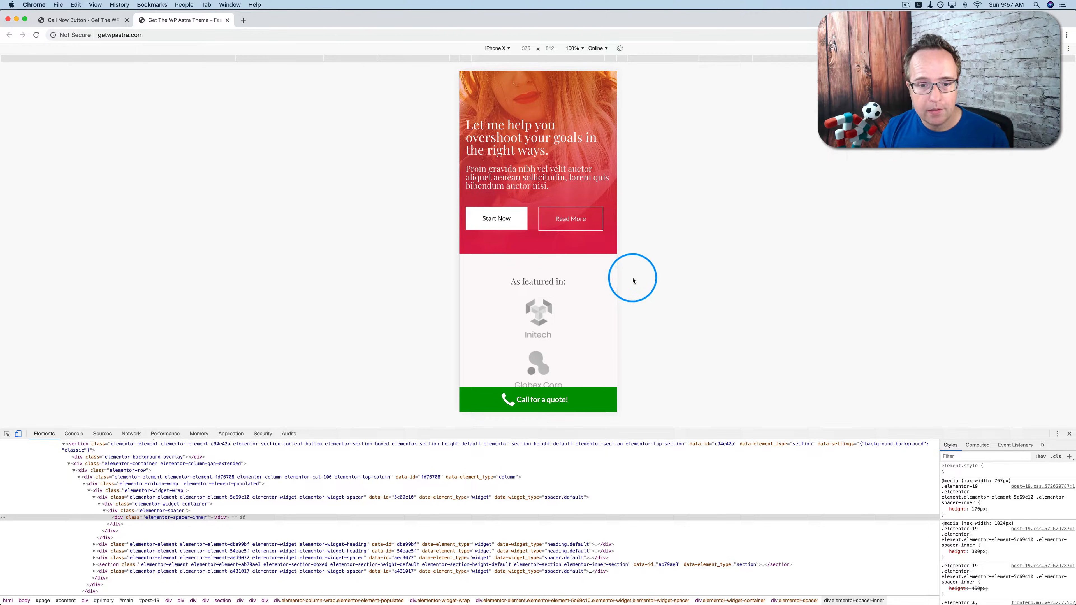
Cut the 'Call for a quote!' button text, save, and view the round green phone button.
{"action": "left_click", "coordinate": [102, 20]}
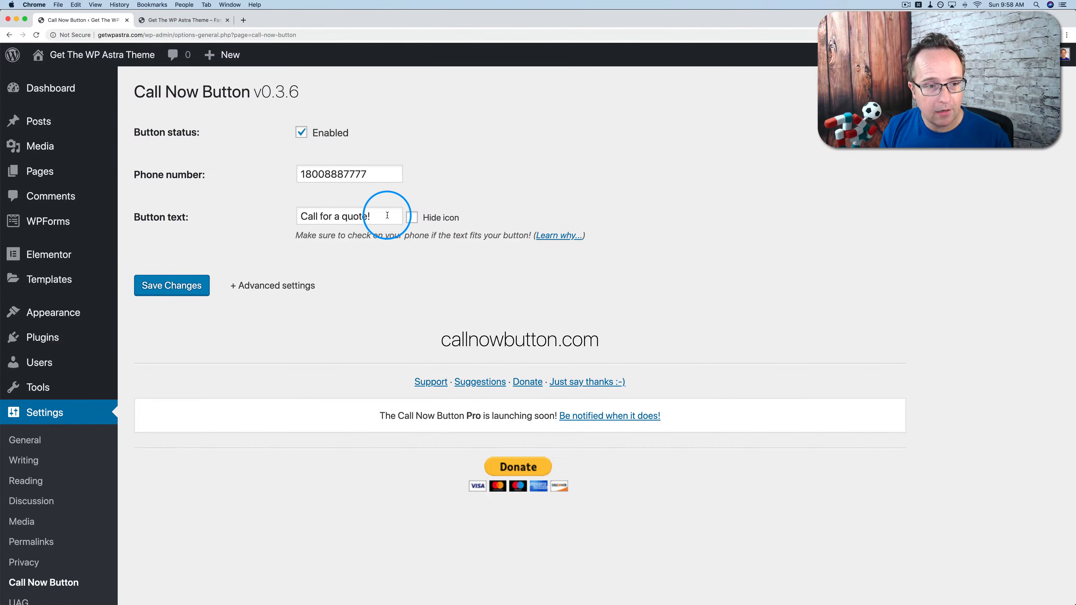
{"action": "left_click_drag", "start_coordinate": [392, 214], "coordinate": [299, 208]}
{"action": "key", "text": "super+x"}
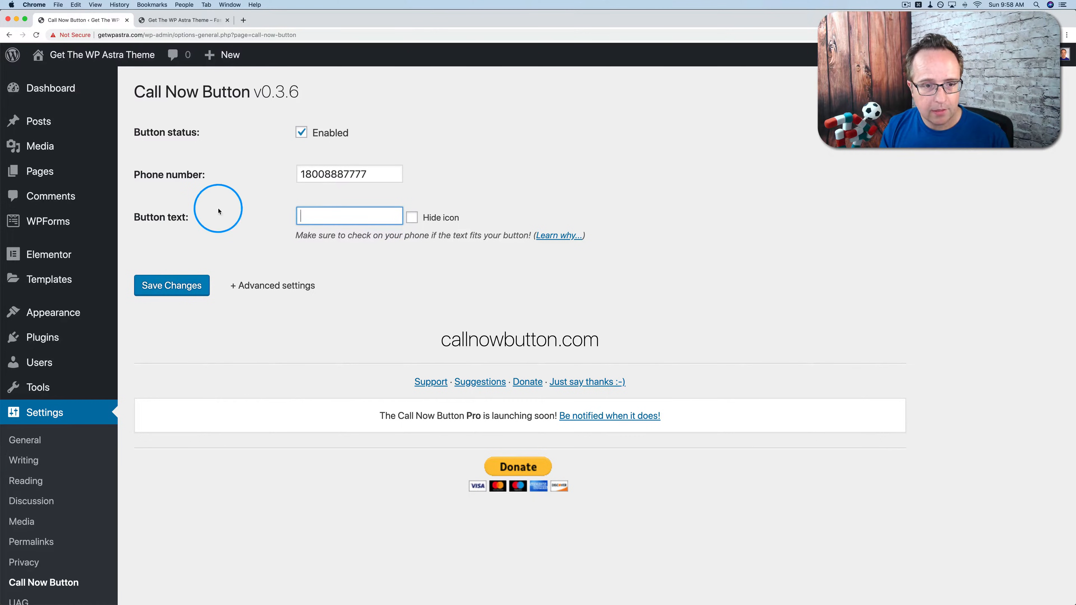
{"action": "left_click", "coordinate": [153, 287]}
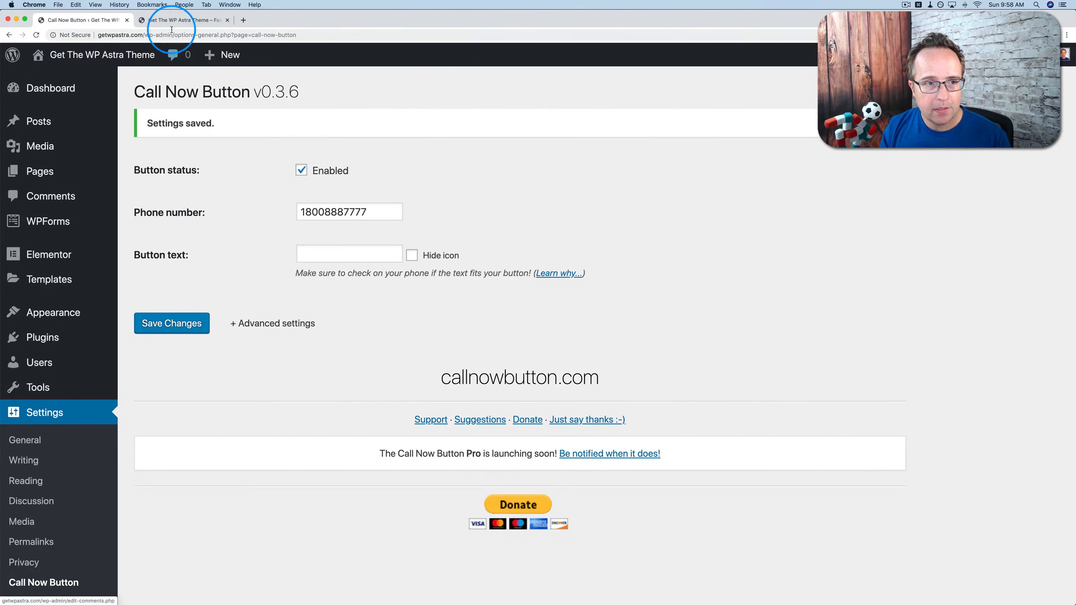
{"action": "left_click", "coordinate": [170, 20]}
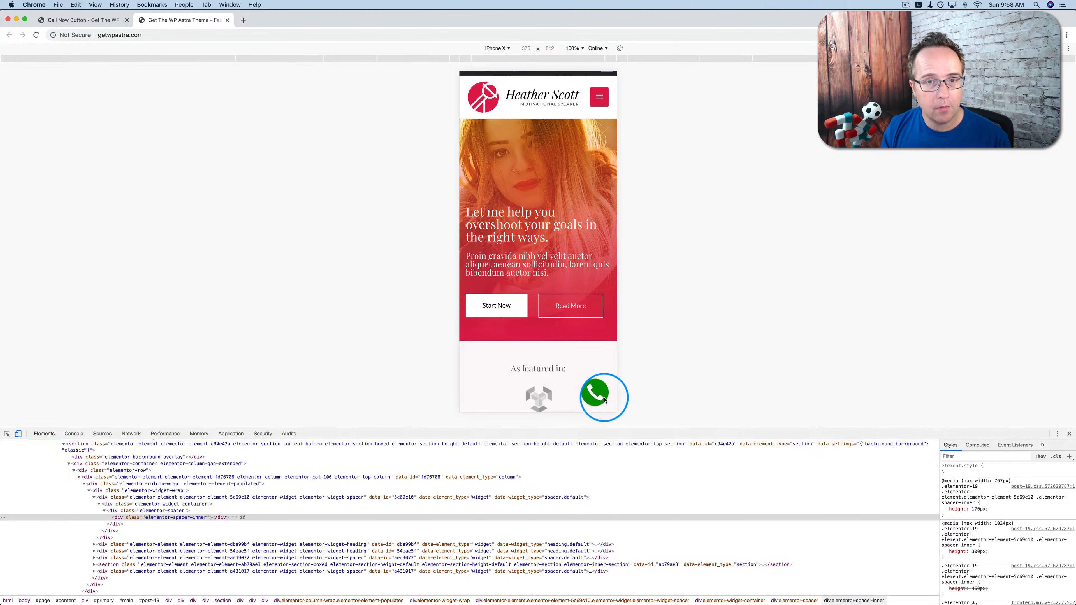
{"action": "left_click", "coordinate": [85, 20]}
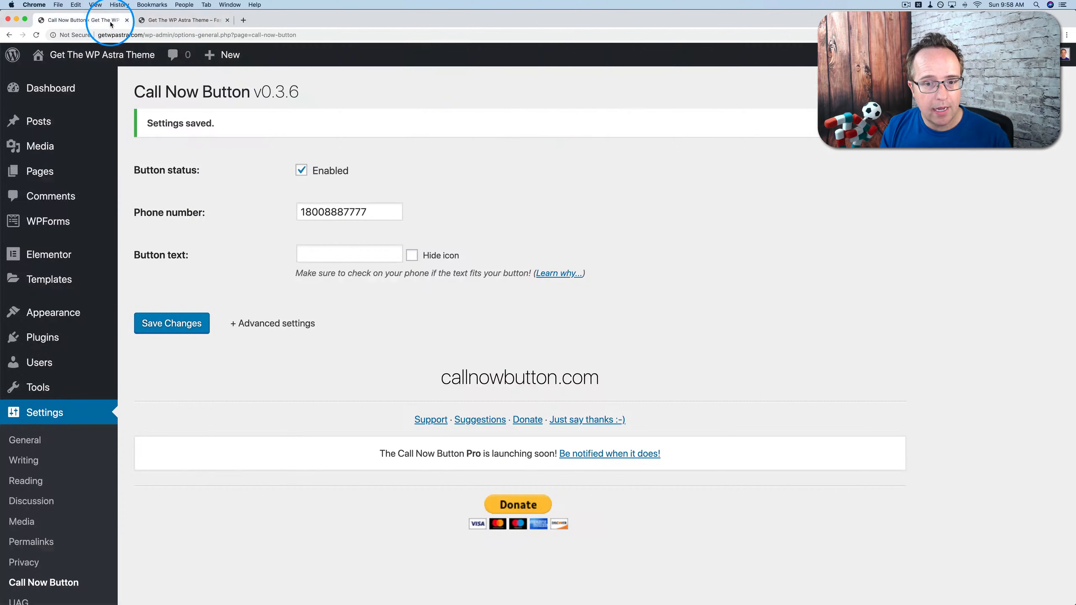
{"action": "left_click", "coordinate": [327, 253]}
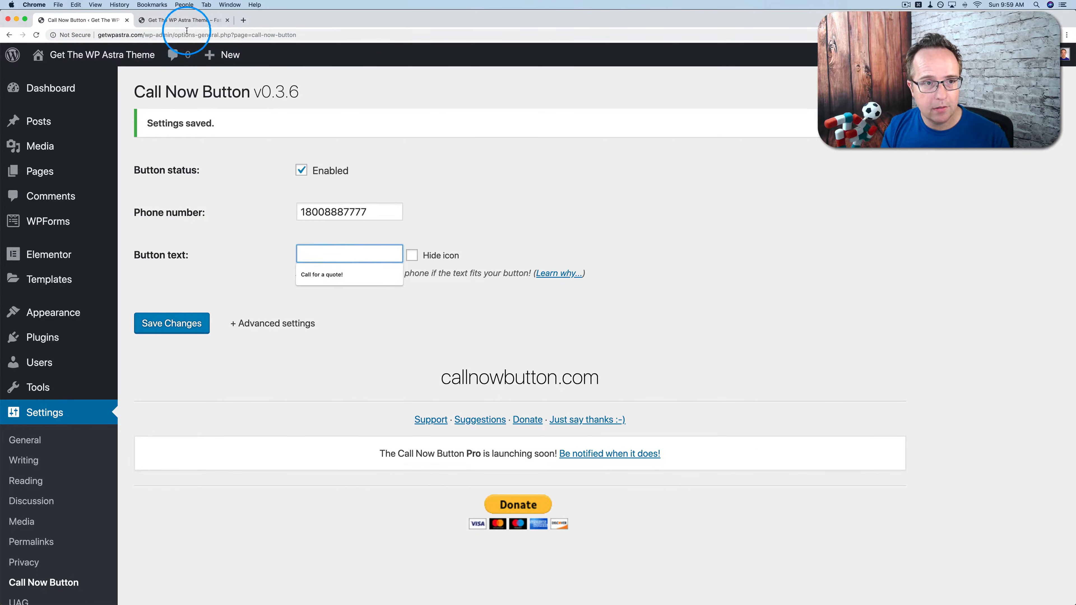
{"action": "left_click", "coordinate": [185, 20]}
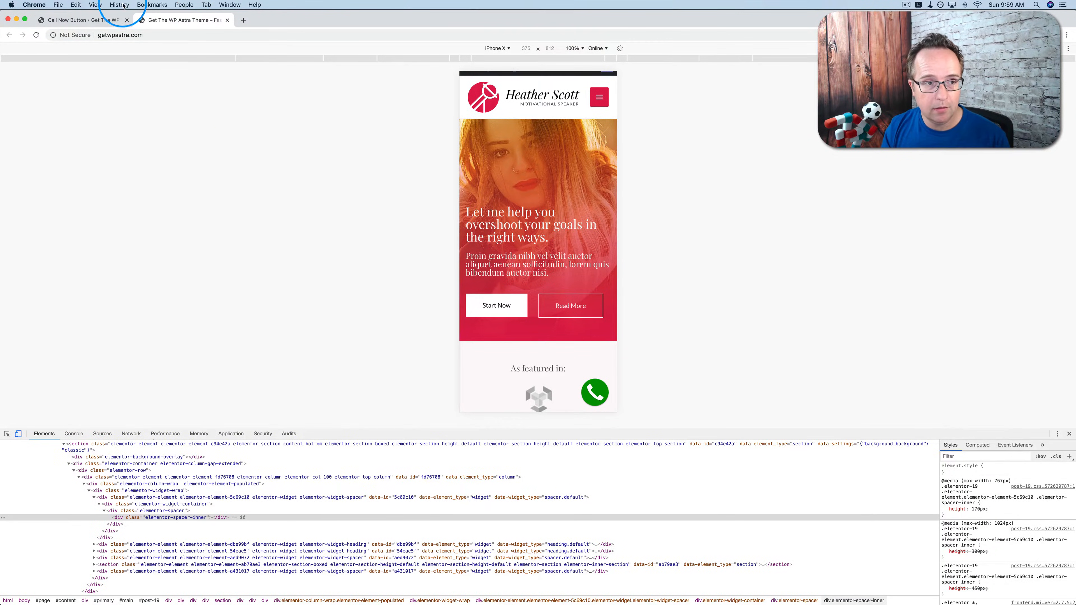
{"action": "left_click", "coordinate": [84, 20]}
Change the call button colour to blue #1e73be from the palette.
{"action": "left_click", "coordinate": [280, 323]}
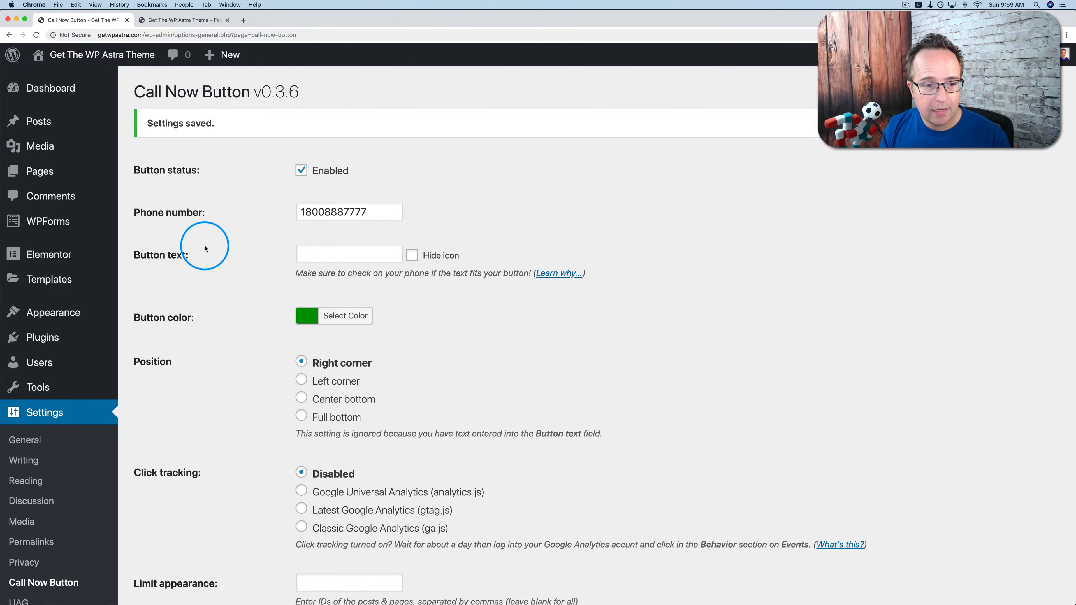
{"action": "scroll", "coordinate": [204, 249], "scroll_direction": "down", "scroll_amount": 5}
{"action": "left_click", "coordinate": [331, 220]}
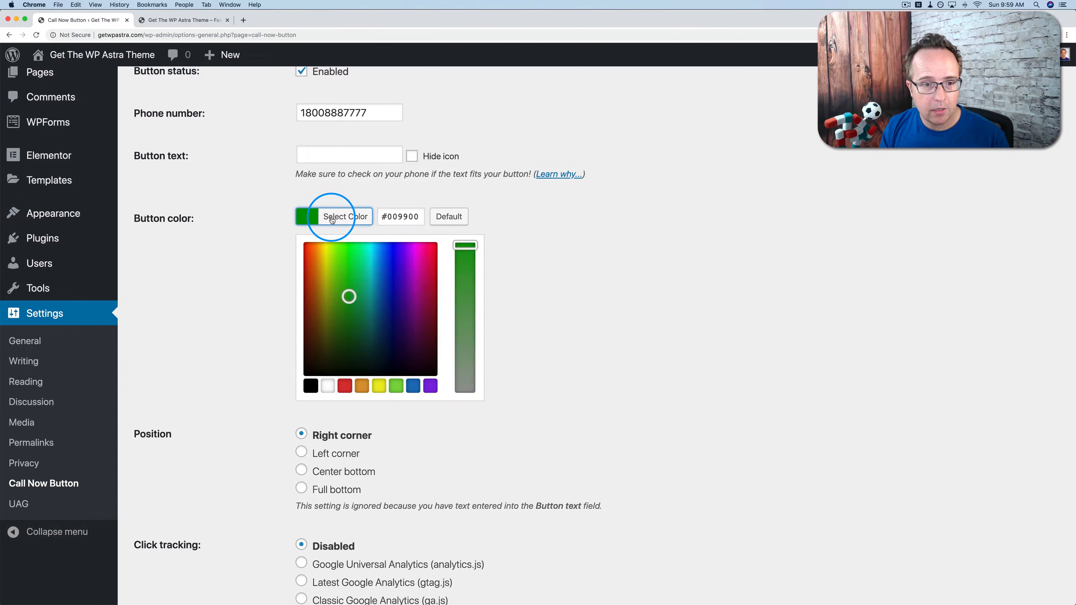
{"action": "left_click", "coordinate": [182, 21]}
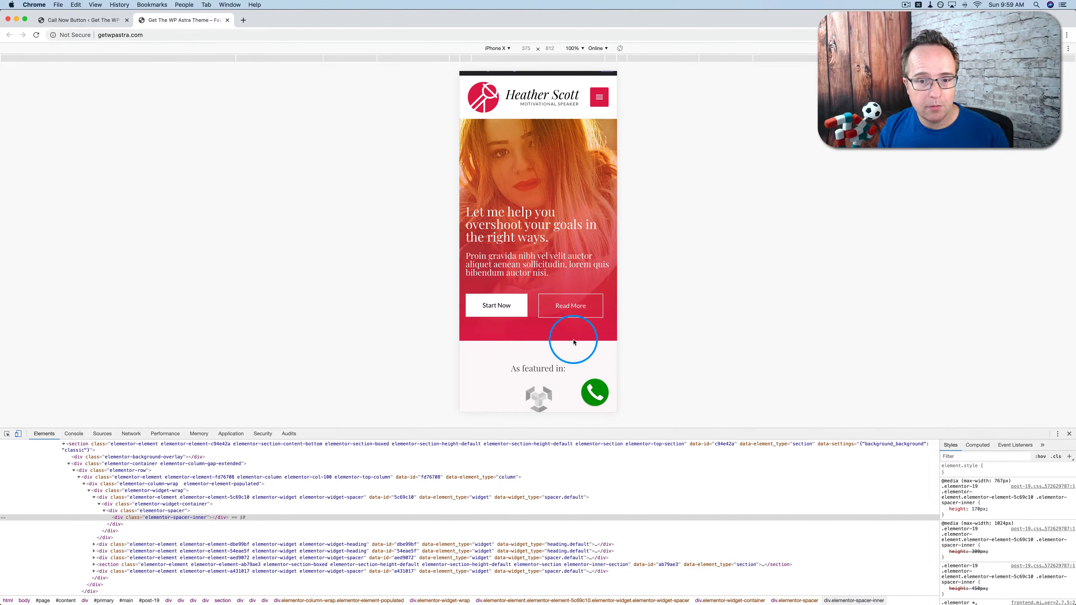
{"action": "left_click", "coordinate": [71, 21]}
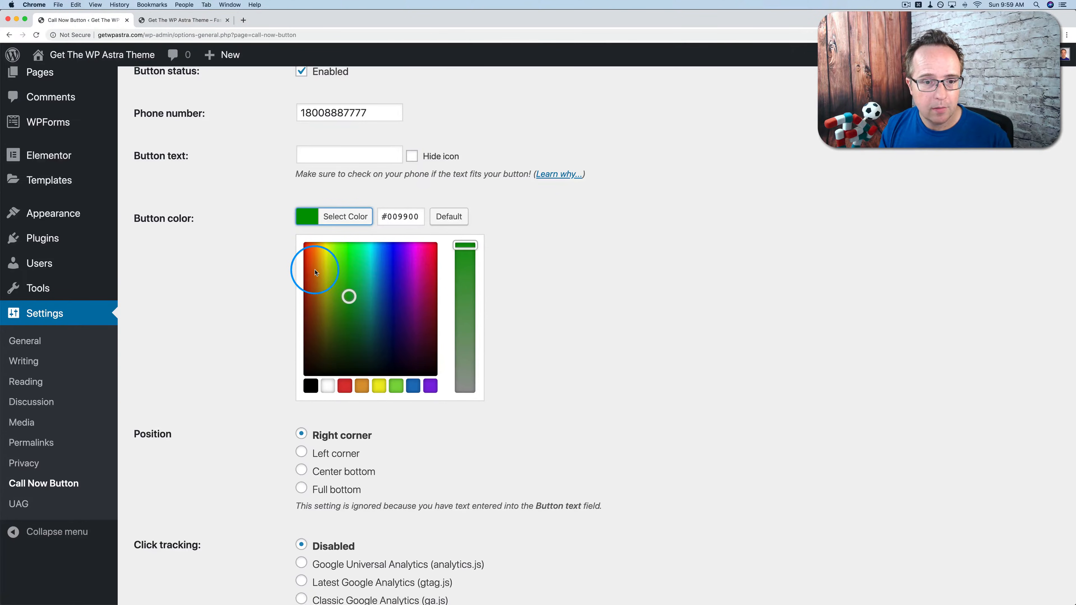
{"action": "left_click", "coordinate": [414, 387]}
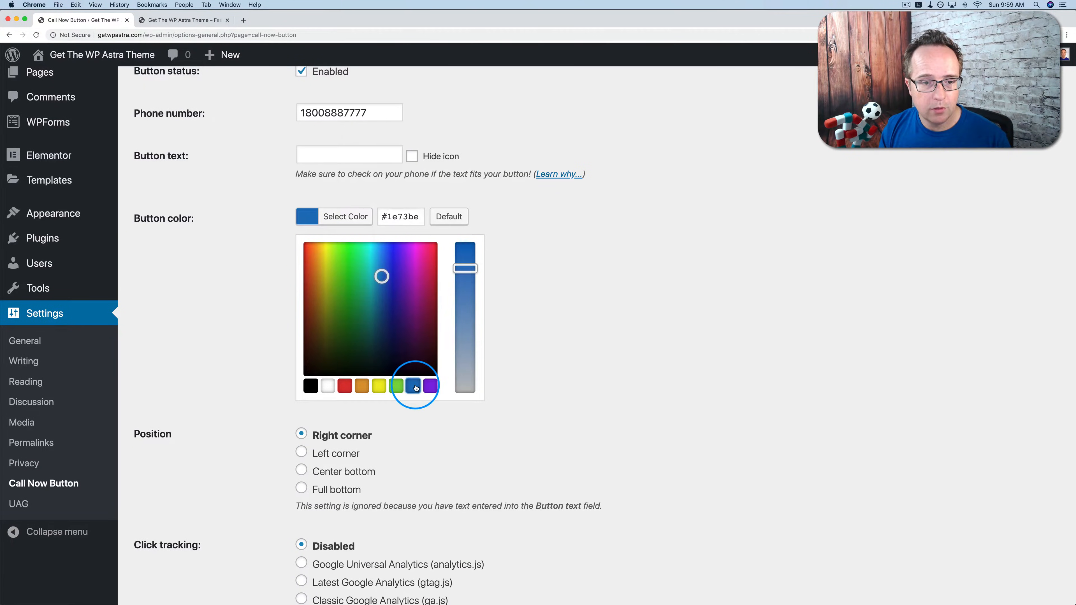
{"action": "left_click", "coordinate": [280, 315]}
Set the button position to Center bottom.
{"action": "scroll", "coordinate": [252, 305], "scroll_direction": "down", "scroll_amount": 3}
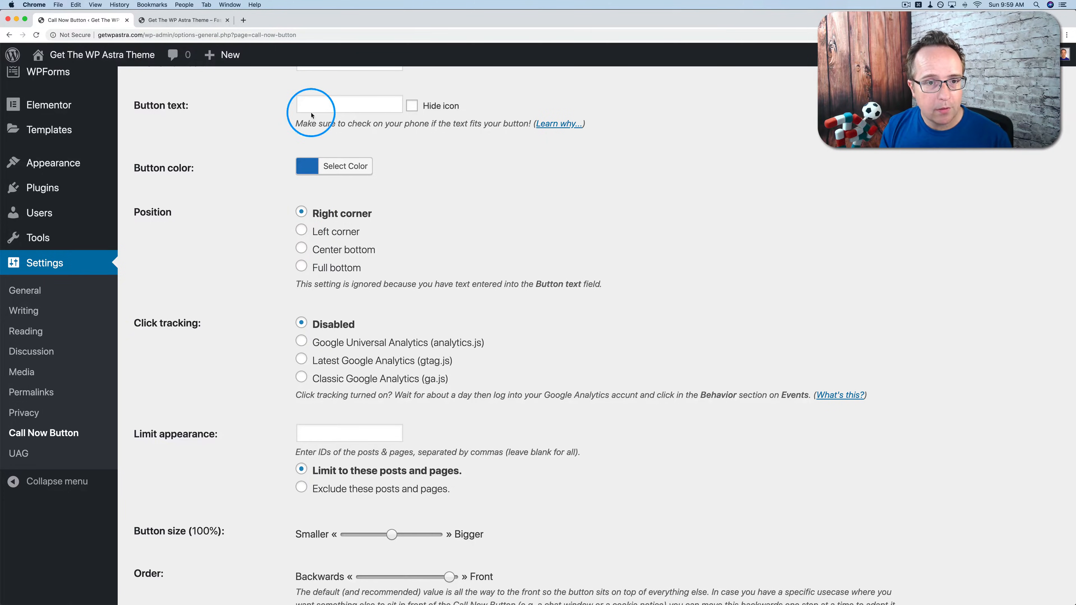
{"action": "left_click", "coordinate": [321, 106]}
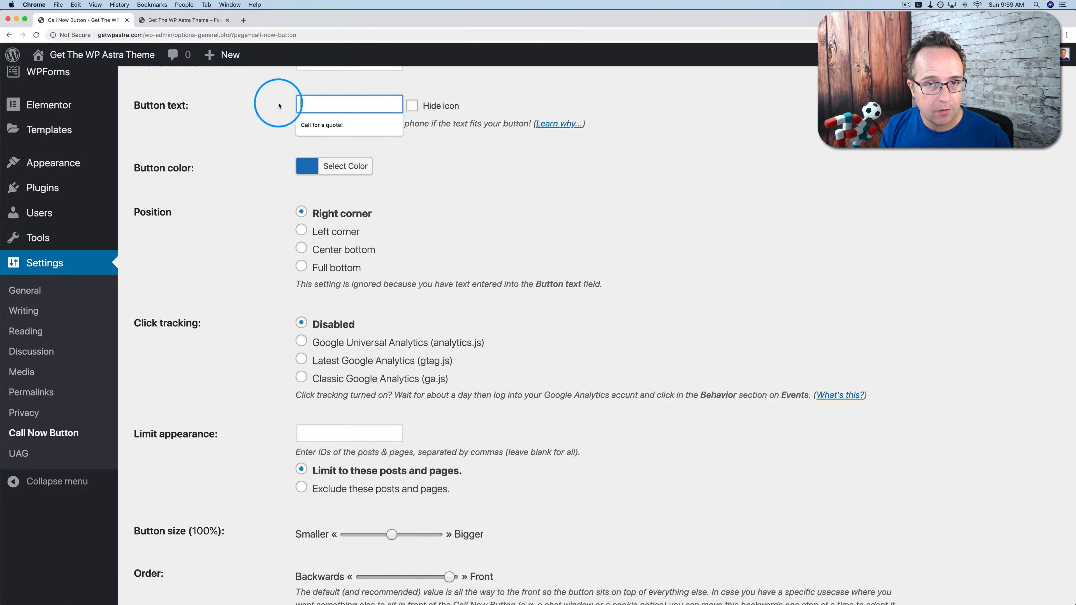
{"action": "left_click", "coordinate": [240, 216]}
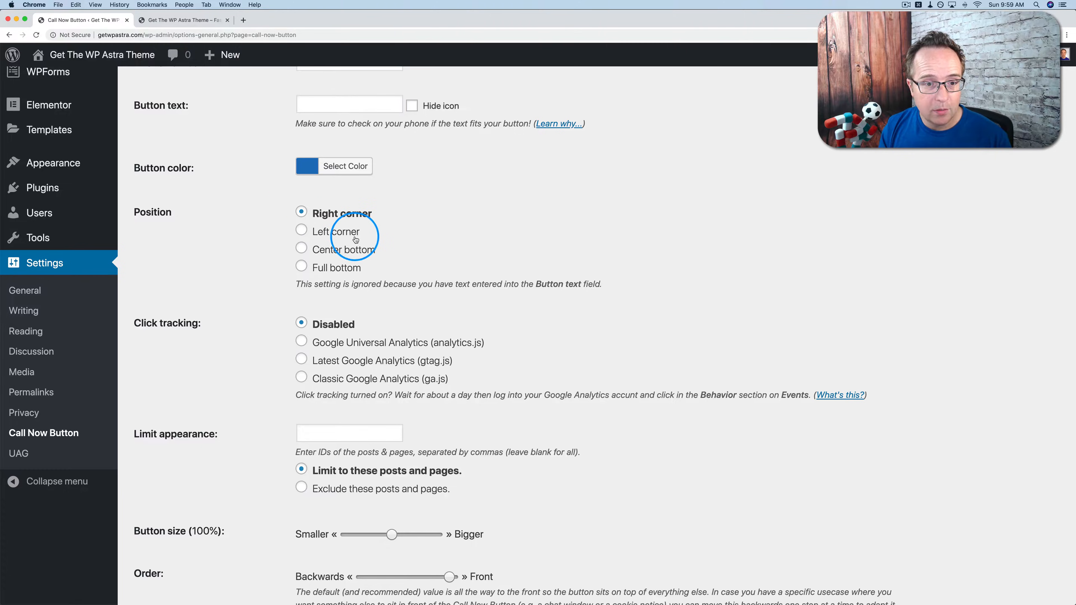
{"action": "left_click", "coordinate": [300, 248]}
{"action": "scroll", "coordinate": [258, 283], "scroll_direction": "down", "scroll_amount": 5}
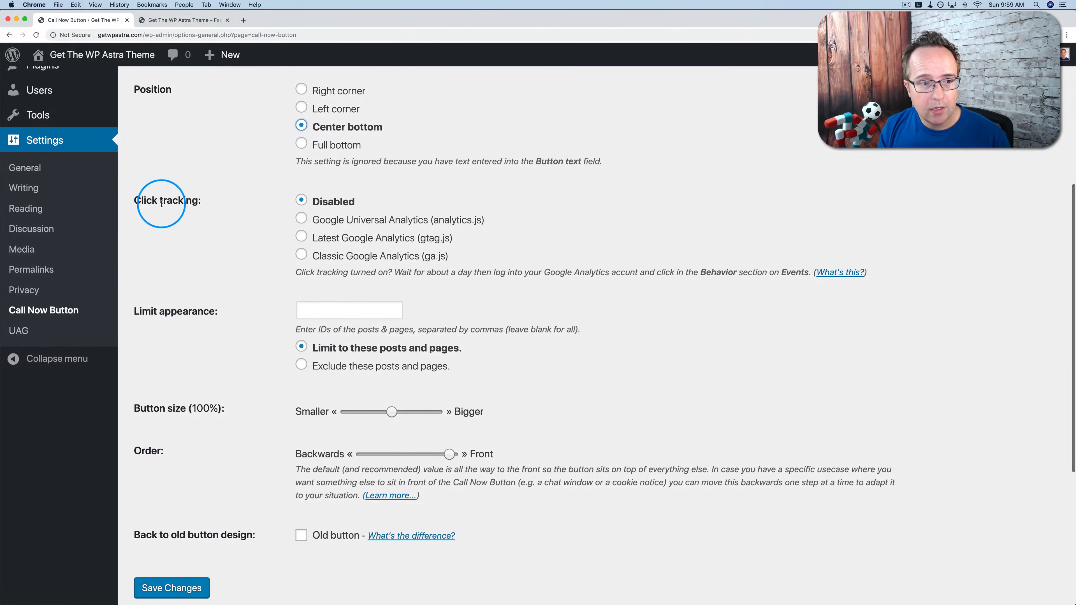
{"action": "left_click_drag", "start_coordinate": [134, 201], "coordinate": [198, 200]}
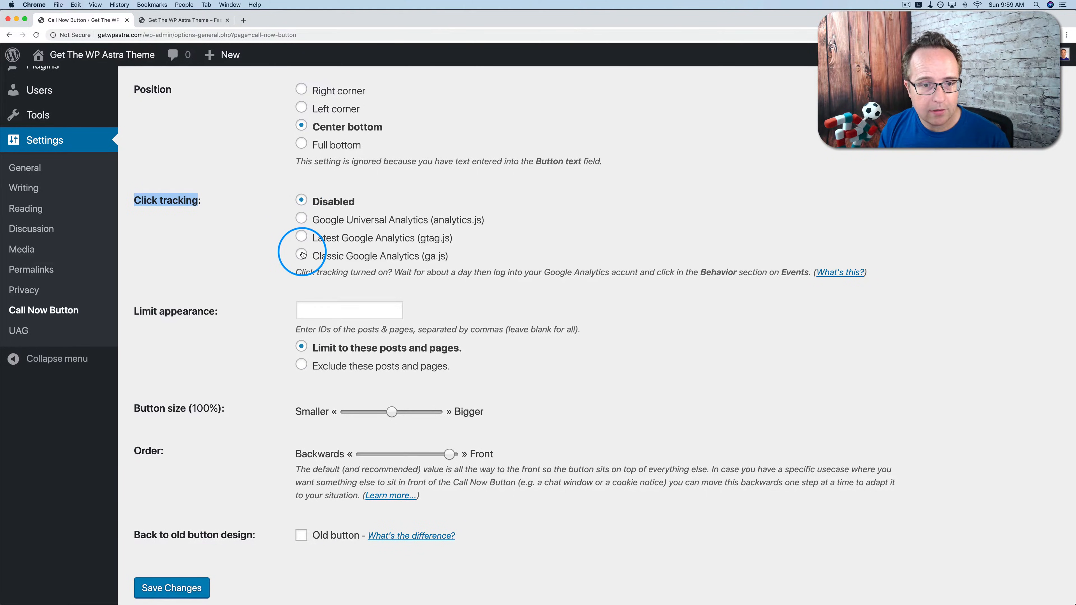
{"action": "left_click", "coordinate": [268, 237]}
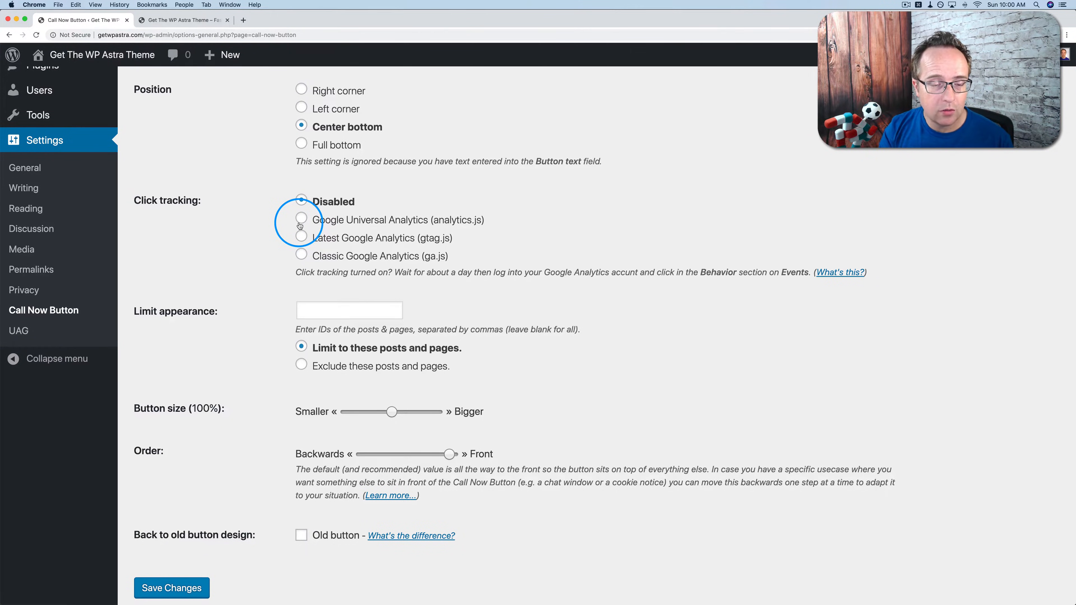
{"action": "scroll", "coordinate": [144, 243], "scroll_direction": "down", "scroll_amount": 2}
{"action": "left_click_drag", "start_coordinate": [137, 242], "coordinate": [218, 241]}
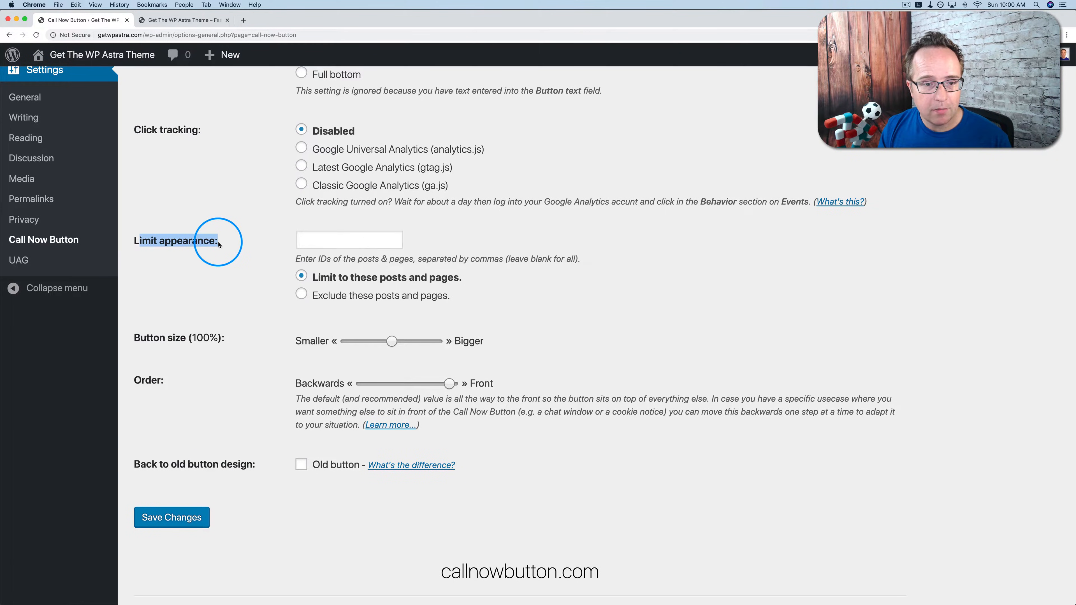
{"action": "left_click", "coordinate": [327, 240]}
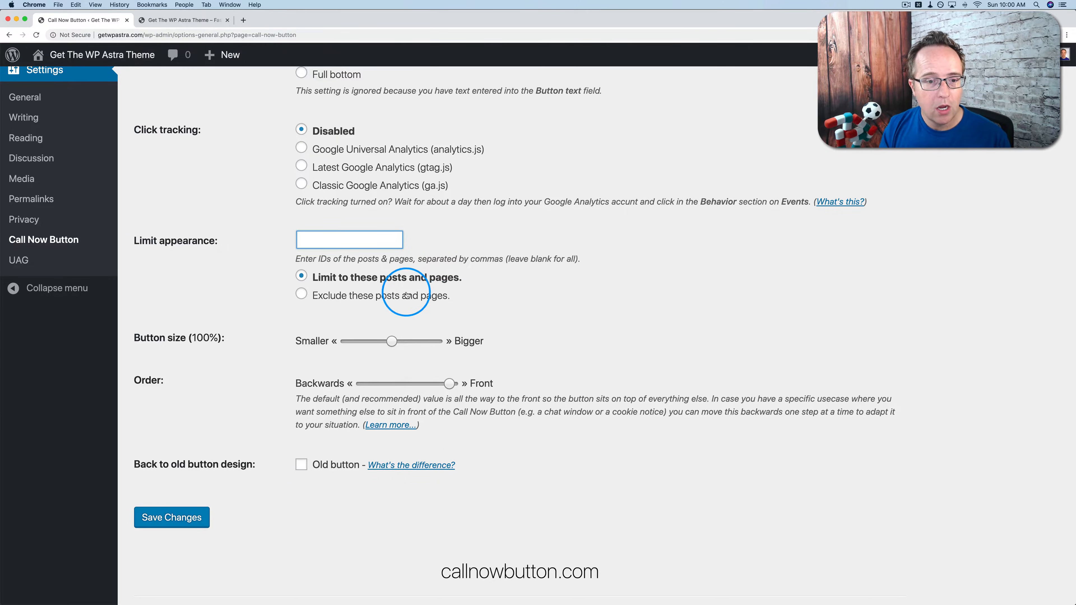
{"action": "left_click", "coordinate": [301, 296]}
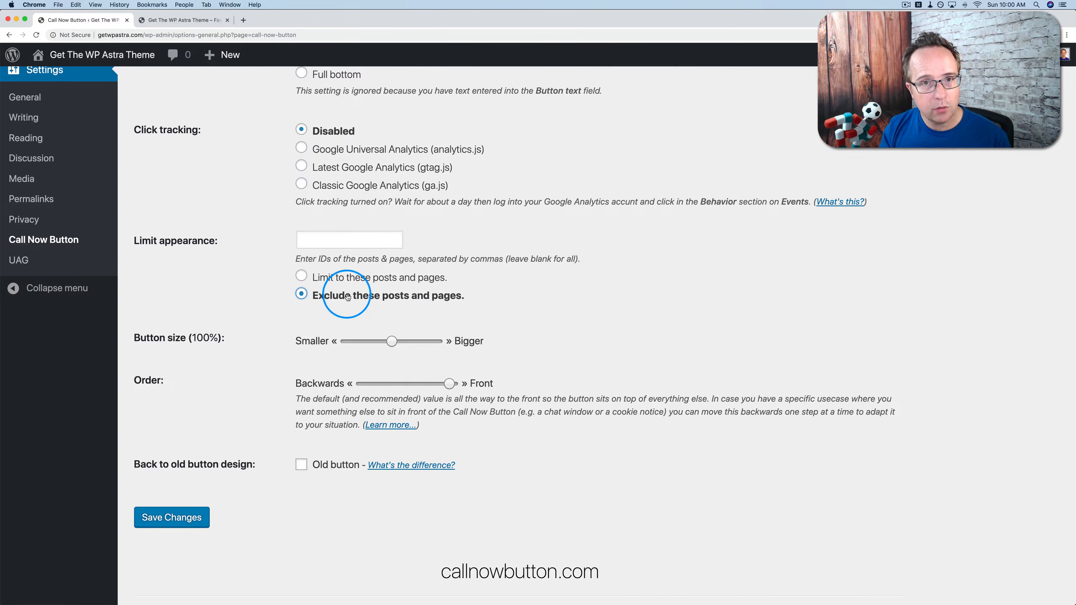
{"action": "left_click", "coordinate": [302, 276]}
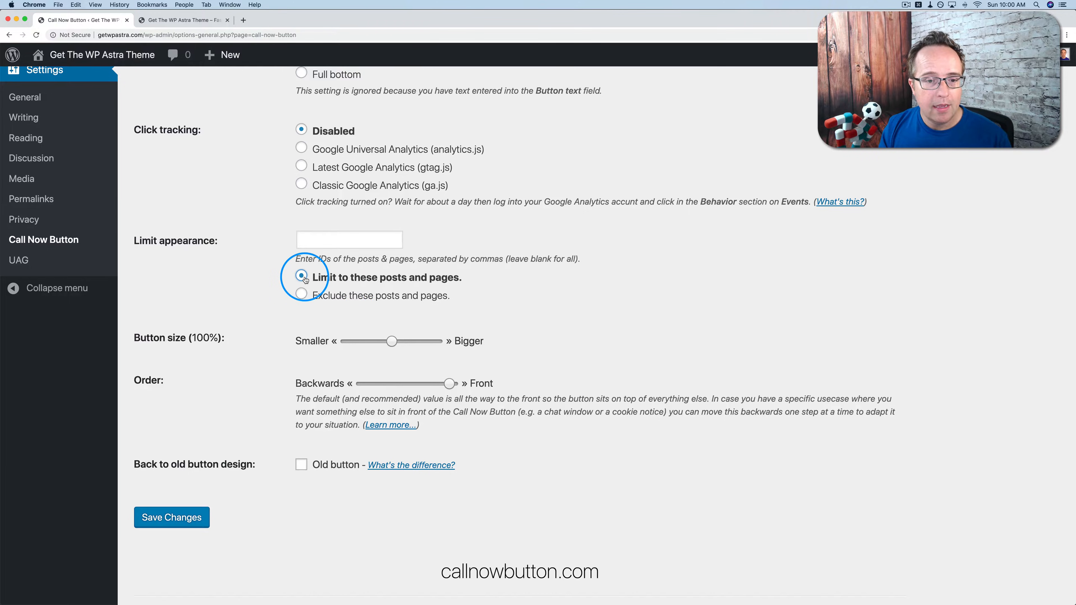
{"action": "scroll", "coordinate": [91, 175], "scroll_direction": "up", "scroll_amount": 10}
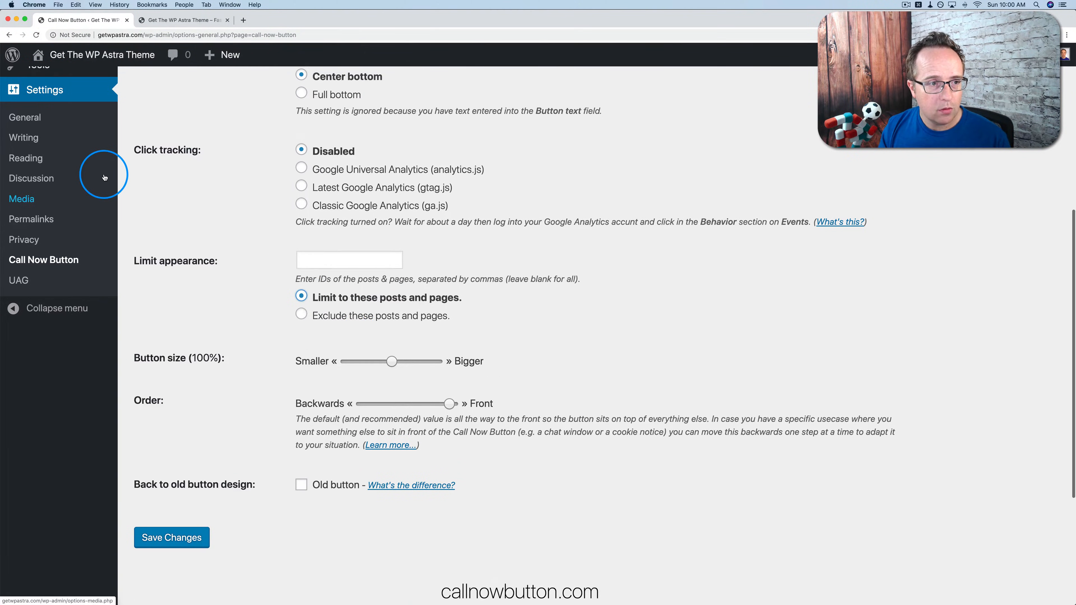
Look up the Home page's post ID (19) from its editor URL.
{"action": "left_click", "coordinate": [43, 172], "text": "super"}
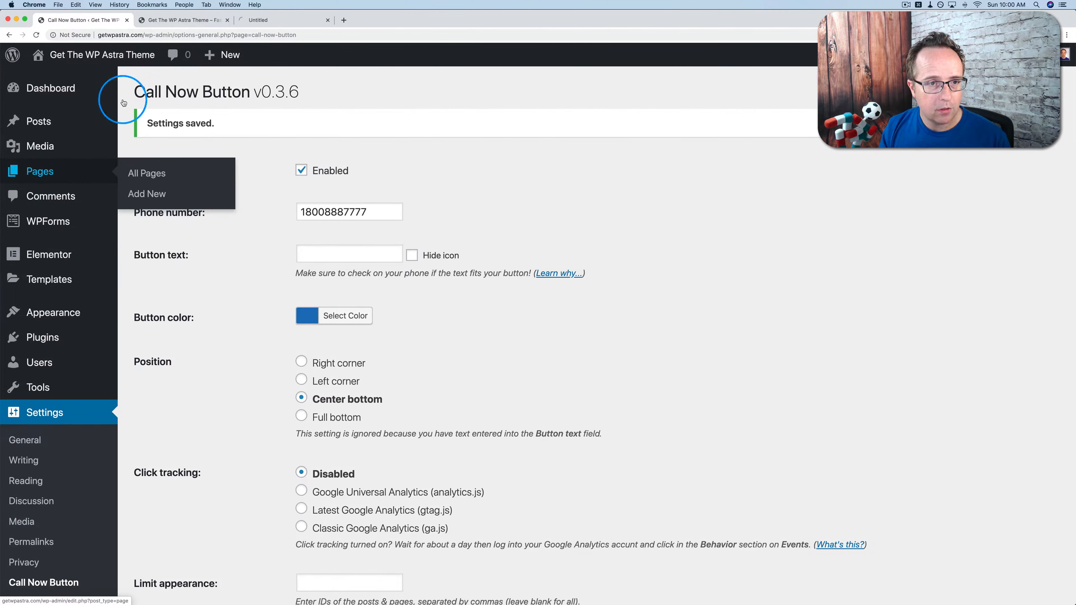
{"action": "left_click", "coordinate": [269, 21]}
{"action": "mouse_move", "coordinate": [309, 212]}
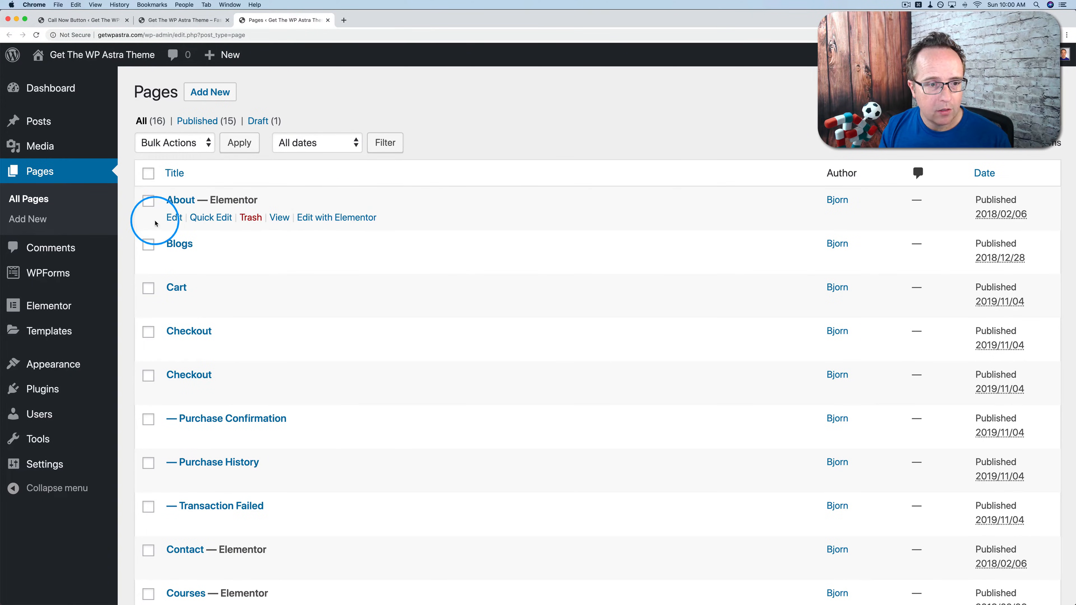
{"action": "scroll", "coordinate": [188, 333], "scroll_direction": "down", "scroll_amount": 10}
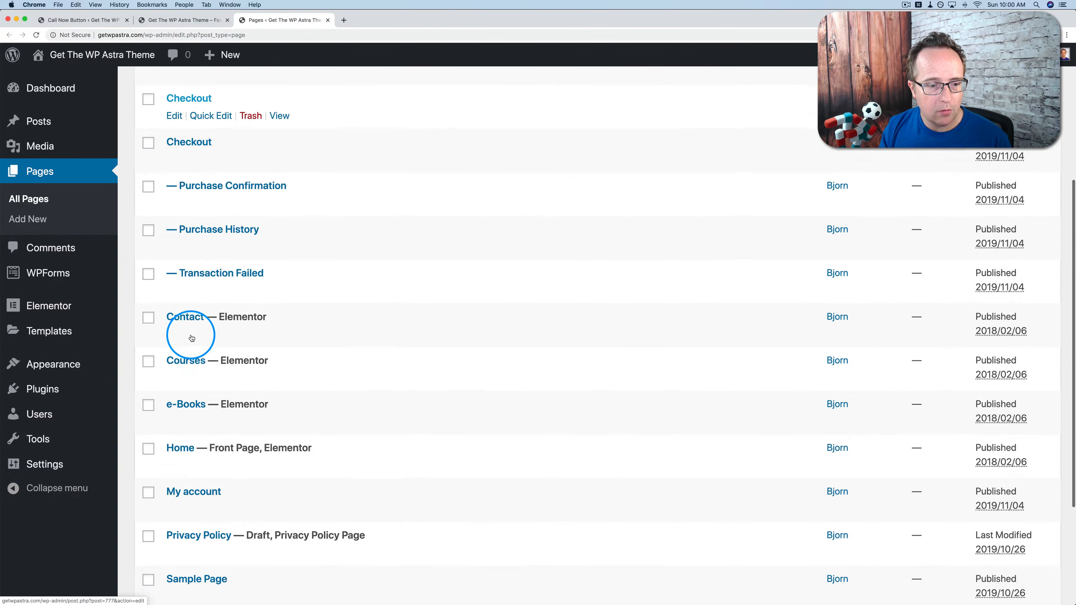
{"action": "left_click", "coordinate": [174, 309]}
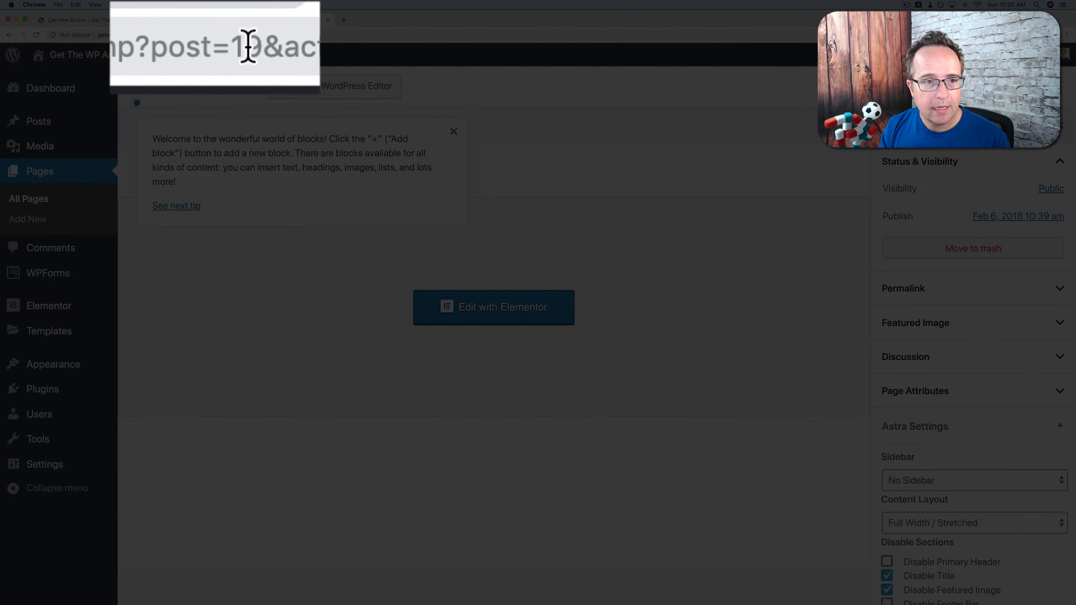
{"action": "double_click", "coordinate": [247, 46]}
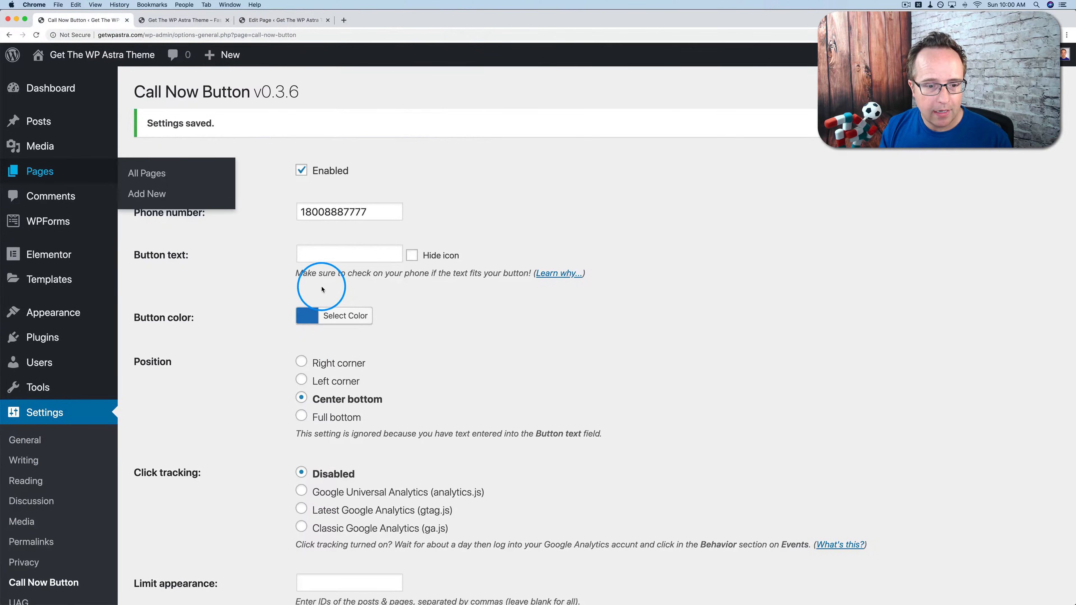
Enter 19 in Limit appearance, choose Exclude, and save the settings.
{"action": "scroll", "coordinate": [322, 290], "scroll_direction": "down", "scroll_amount": 10}
{"action": "left_click", "coordinate": [329, 264]}
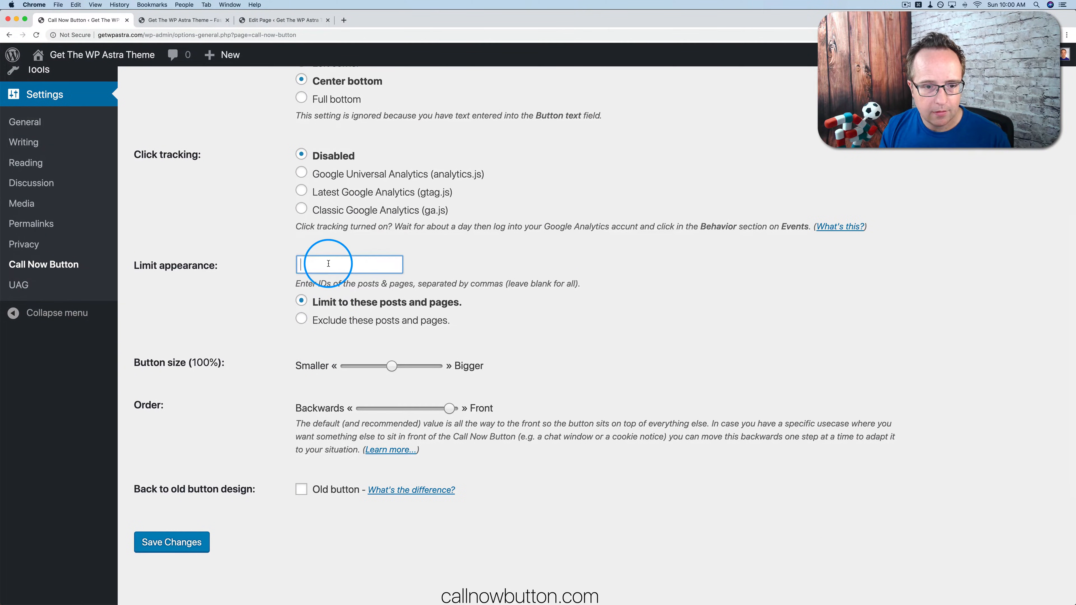
{"action": "left_click", "coordinate": [312, 304]}
{"action": "type", "text": "19"}
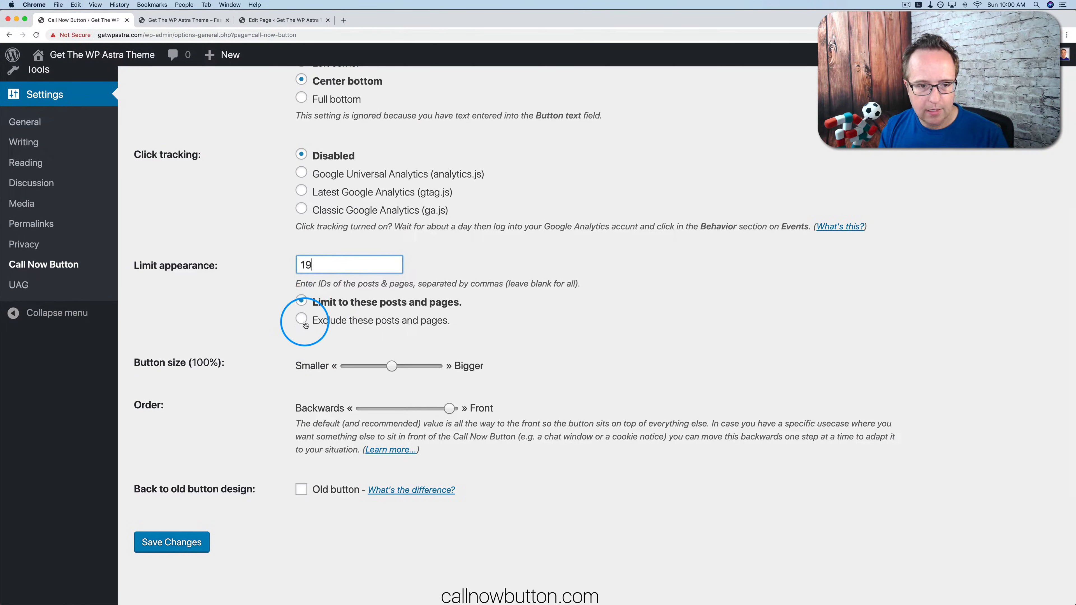
{"action": "left_click", "coordinate": [302, 320]}
{"action": "scroll", "coordinate": [270, 361], "scroll_direction": "down", "scroll_amount": 4}
{"action": "scroll", "coordinate": [221, 345], "scroll_direction": "down", "scroll_amount": 1}
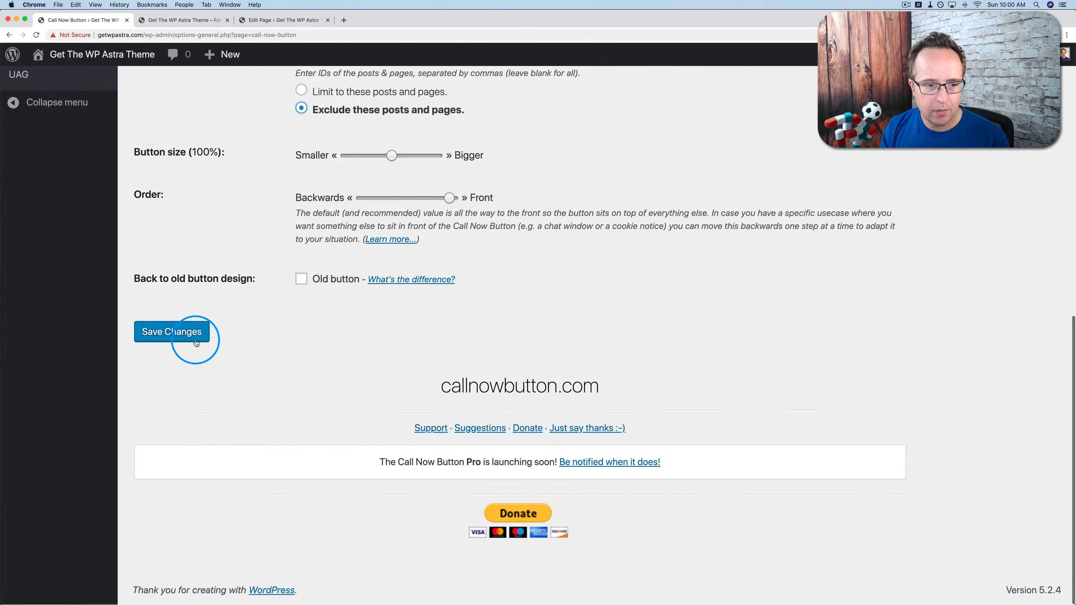
{"action": "left_click", "coordinate": [180, 332]}
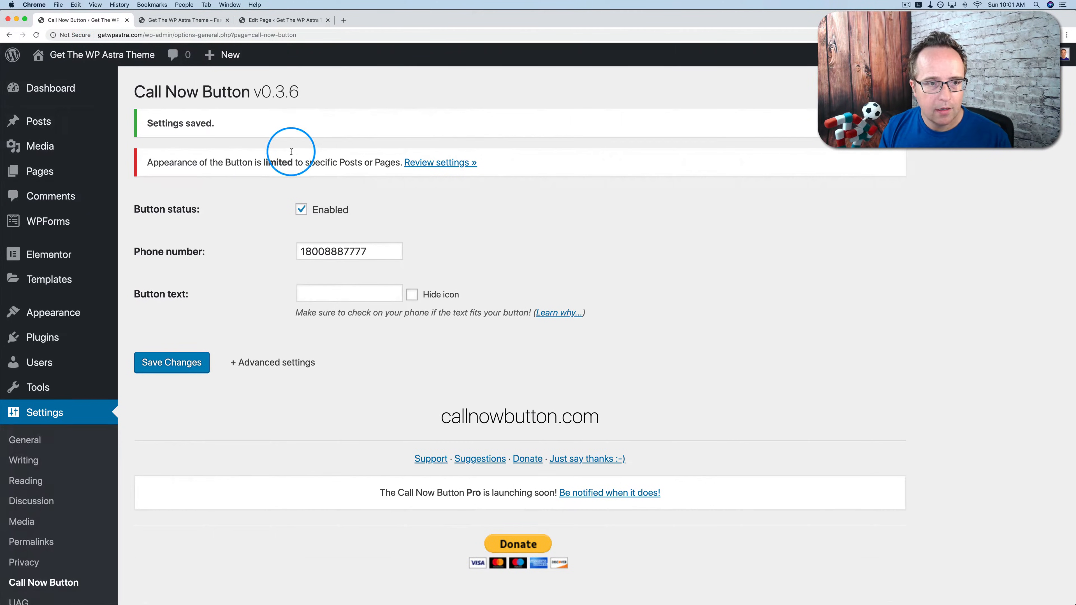
Review the limited-appearance notice and the homepage mobile preview.
{"action": "left_click_drag", "start_coordinate": [146, 167], "coordinate": [398, 170]}
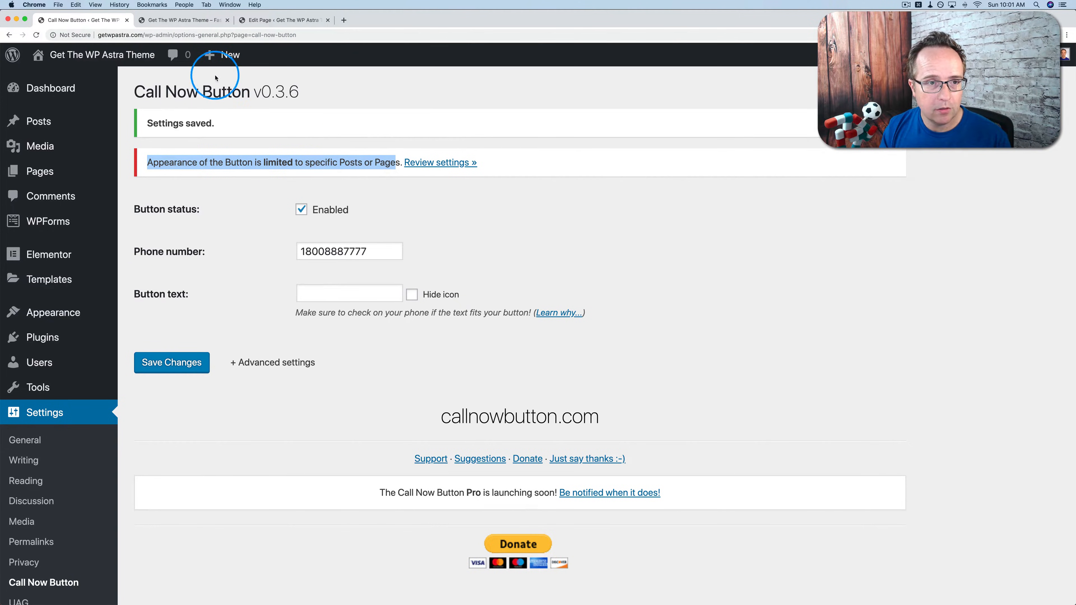
{"action": "left_click", "coordinate": [187, 20]}
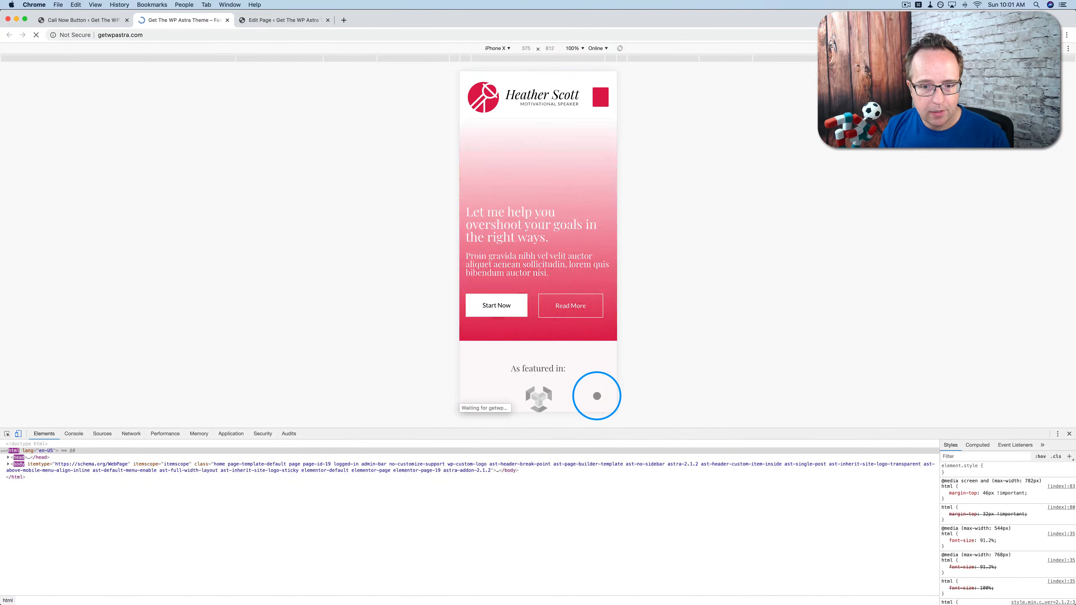
{"action": "left_click", "coordinate": [100, 23]}
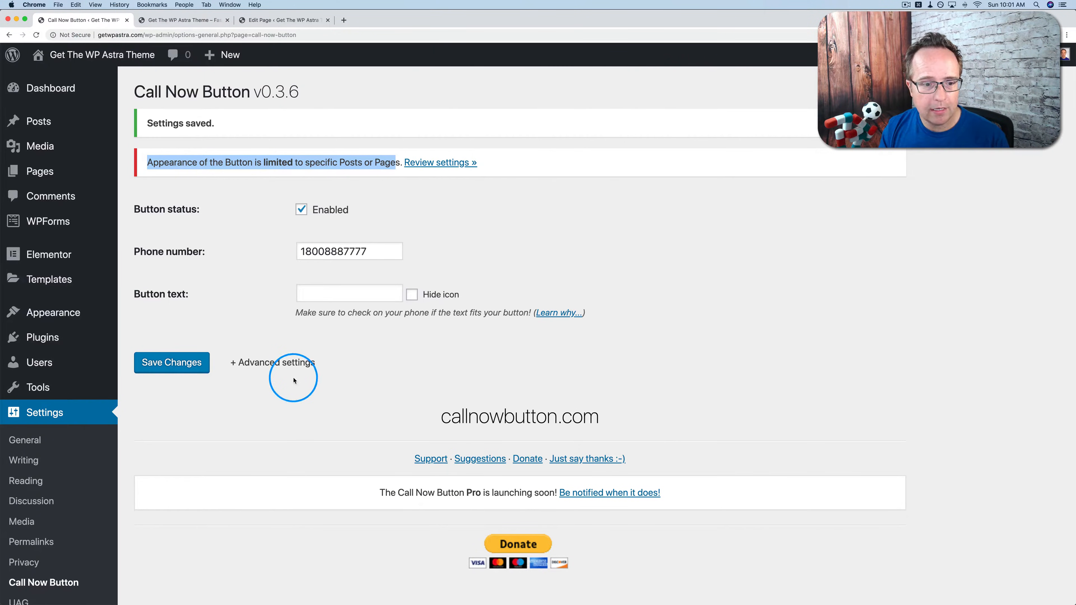
Delete 19 from Limit appearance, save, and reload the mobile preview.
{"action": "left_click", "coordinate": [289, 364]}
{"action": "scroll", "coordinate": [252, 360], "scroll_direction": "down", "scroll_amount": 10}
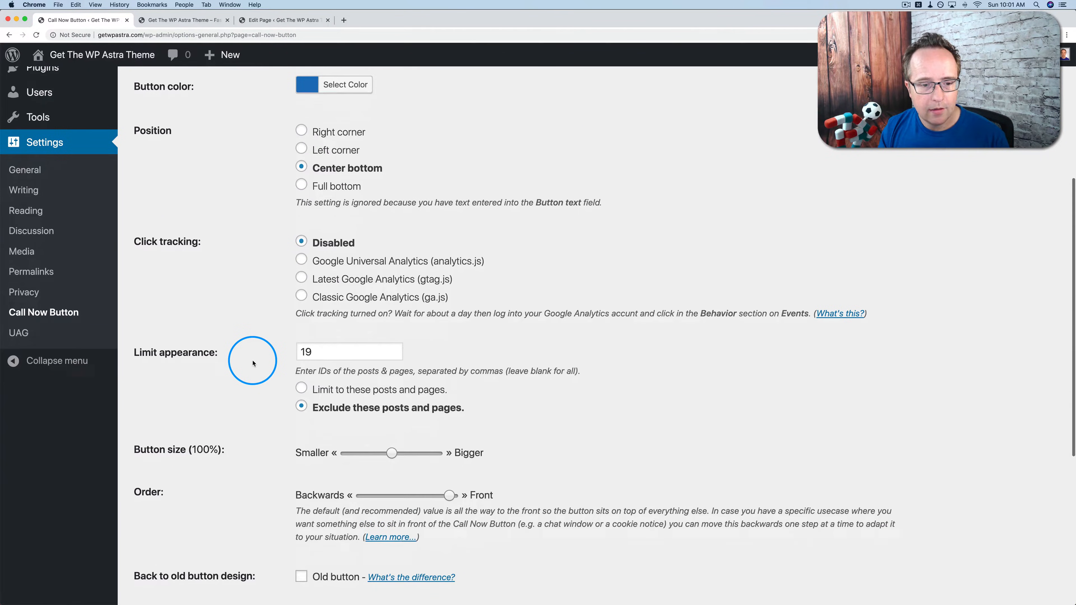
{"action": "double_click", "coordinate": [308, 352]}
{"action": "key", "text": "BackSpace"}
{"action": "scroll", "coordinate": [312, 373], "scroll_direction": "down", "scroll_amount": 5}
{"action": "left_click", "coordinate": [182, 424]}
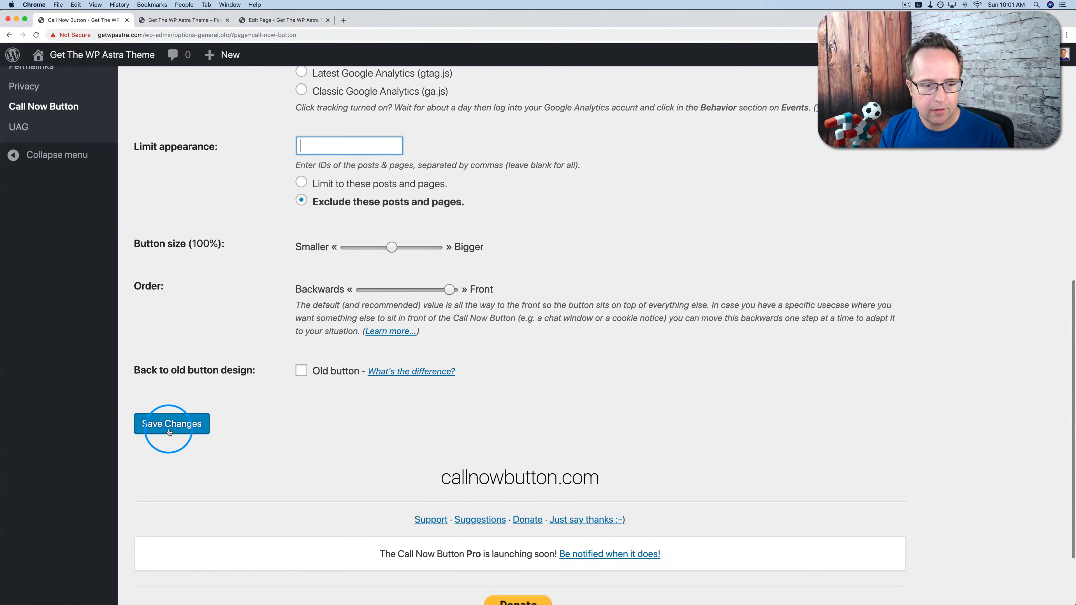
{"action": "left_click", "coordinate": [180, 19]}
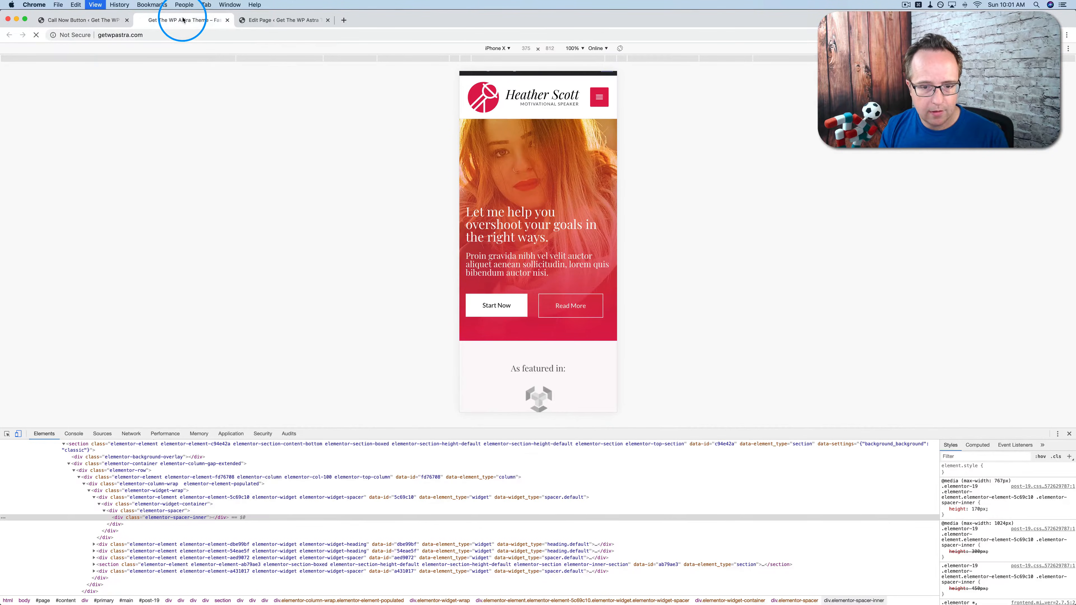
{"action": "key", "text": "super+r"}
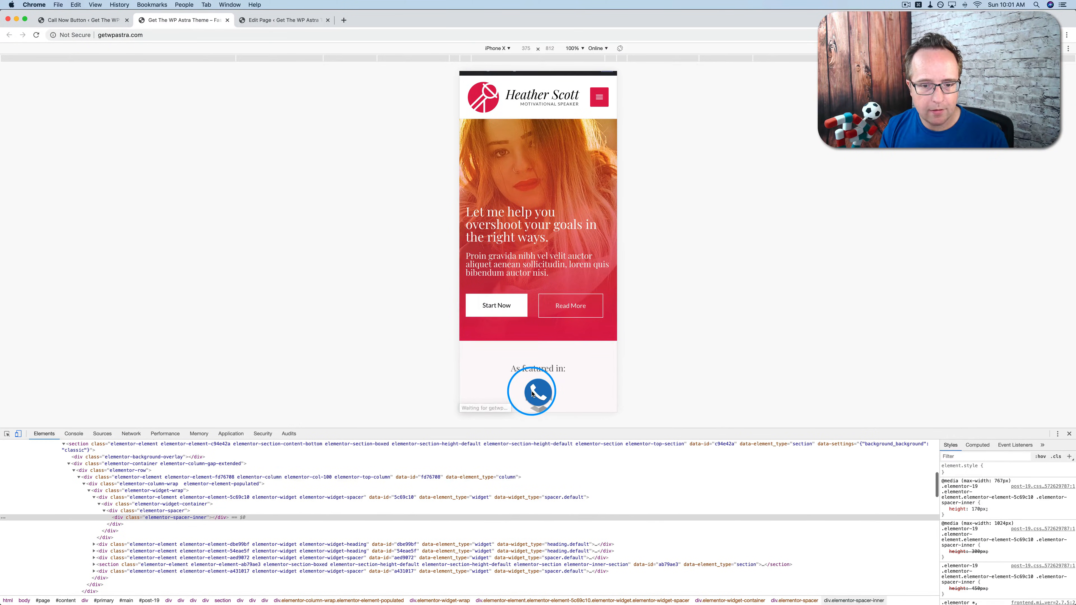
{"action": "left_click", "coordinate": [120, 19]}
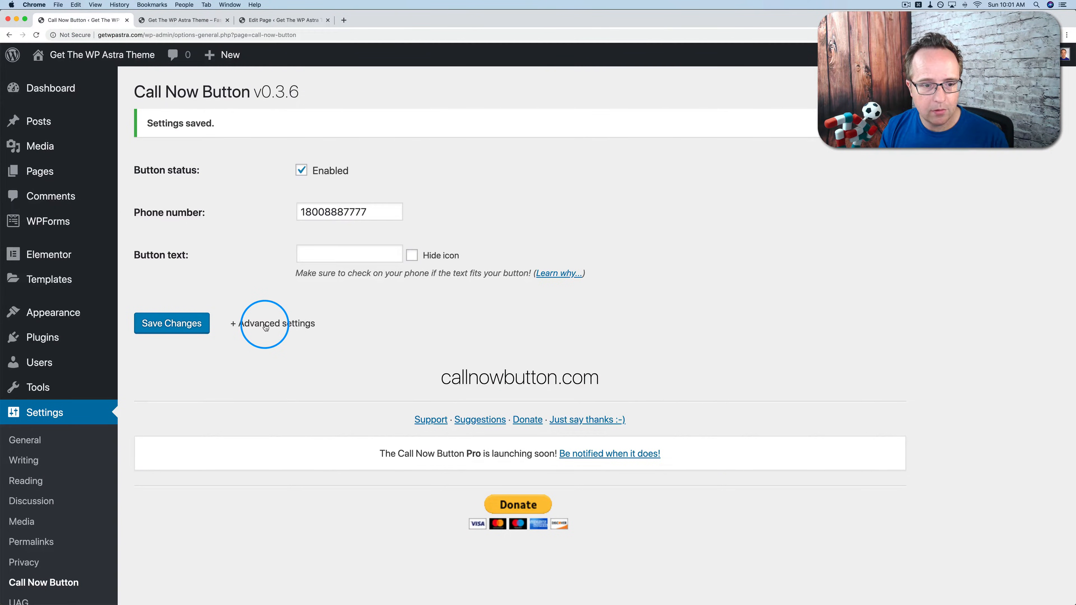
Keep Order at Front, tick Old button, and check the full-width blue bar in the preview.
{"action": "left_click", "coordinate": [266, 325]}
{"action": "scroll", "coordinate": [254, 356], "scroll_direction": "down", "scroll_amount": 10}
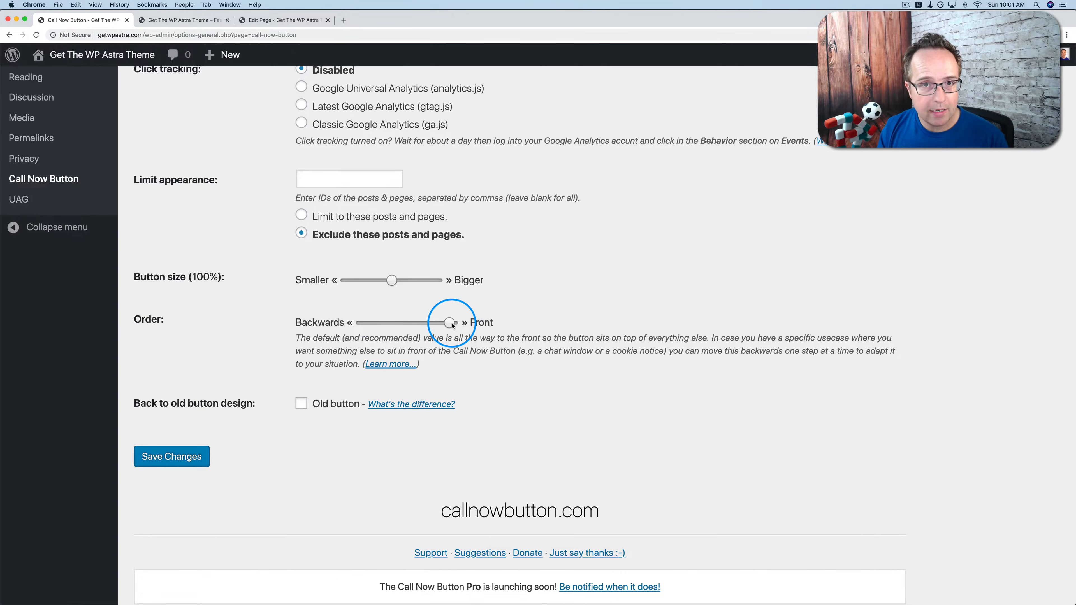
{"action": "mouse_move", "coordinate": [452, 325]}
{"action": "left_mouse_down"}
{"action": "mouse_move", "coordinate": [379, 323]}
{"action": "mouse_move", "coordinate": [450, 322]}
{"action": "left_mouse_up"}
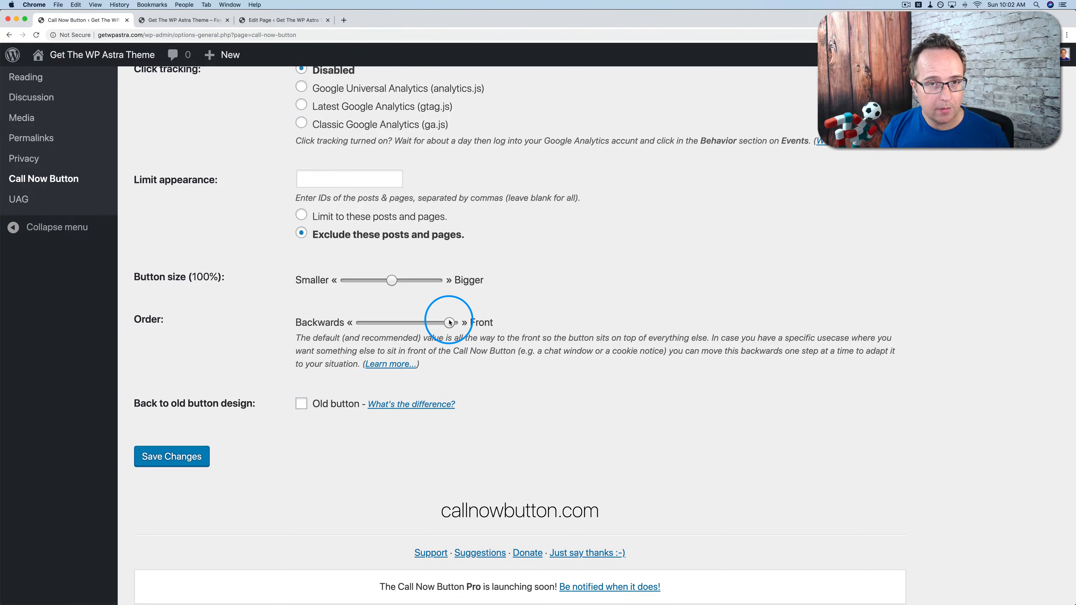
{"action": "mouse_move", "coordinate": [449, 322]}
{"action": "left_mouse_down"}
{"action": "mouse_move", "coordinate": [369, 322]}
{"action": "mouse_move", "coordinate": [481, 321]}
{"action": "mouse_move", "coordinate": [332, 334]}
{"action": "mouse_move", "coordinate": [458, 323]}
{"action": "left_mouse_up"}
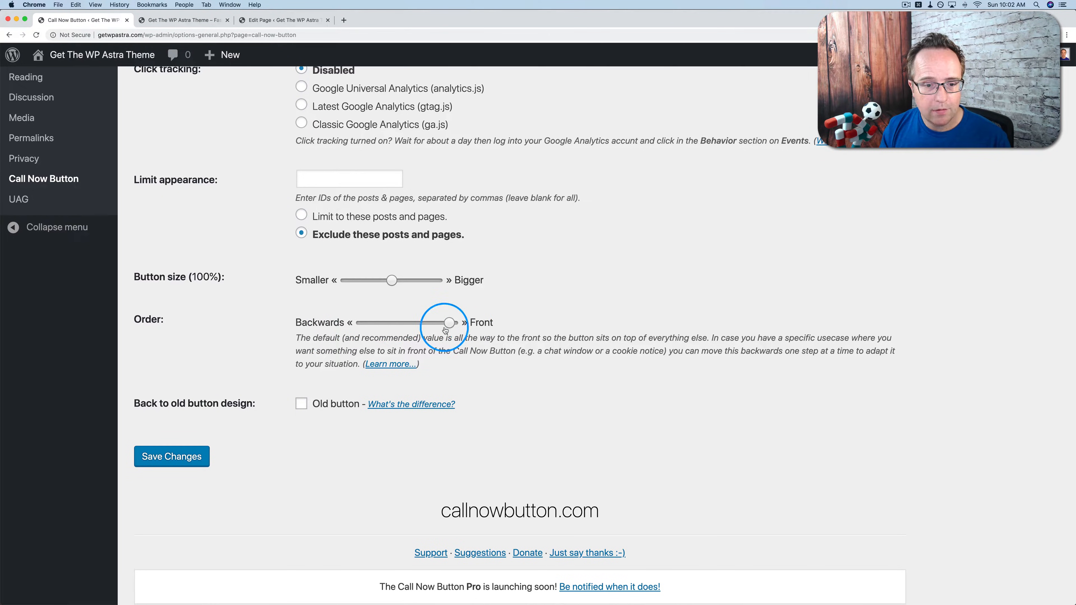
{"action": "scroll", "coordinate": [284, 325], "scroll_direction": "down", "scroll_amount": 2}
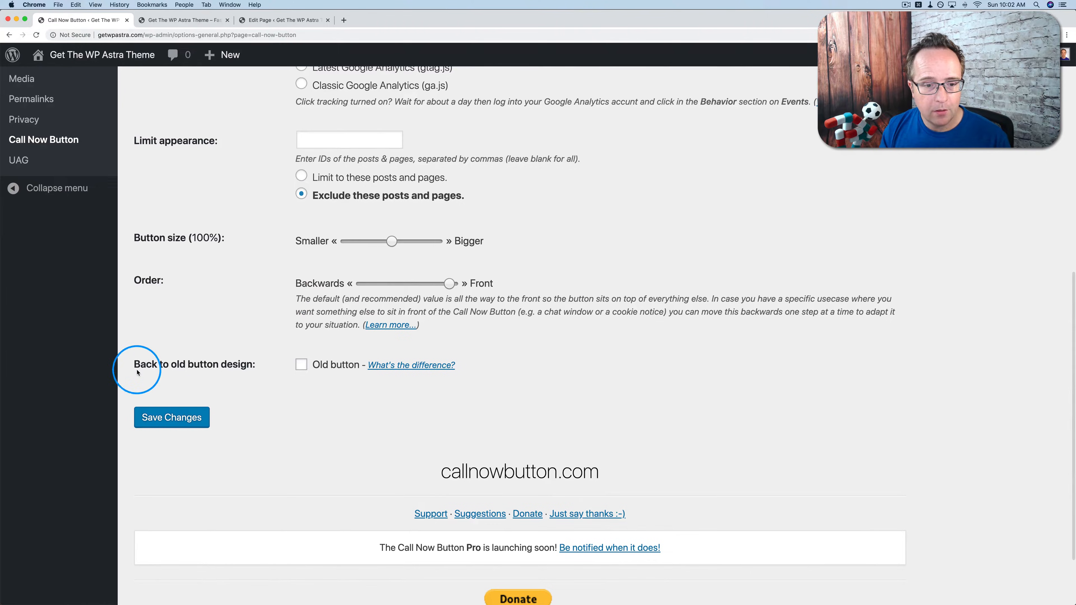
{"action": "left_click", "coordinate": [171, 418]}
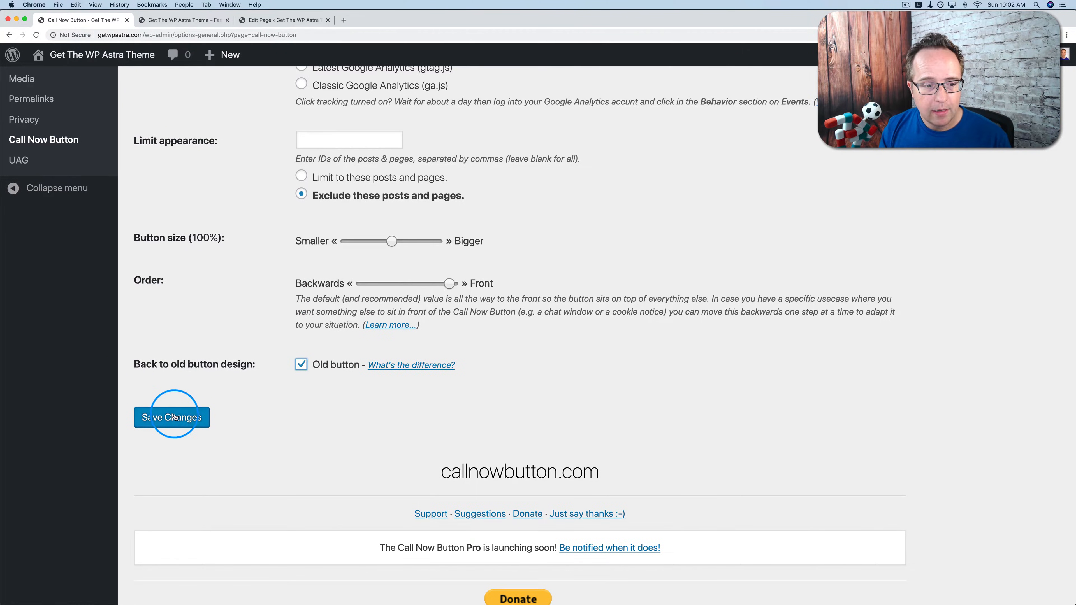
{"action": "left_click", "coordinate": [209, 21]}
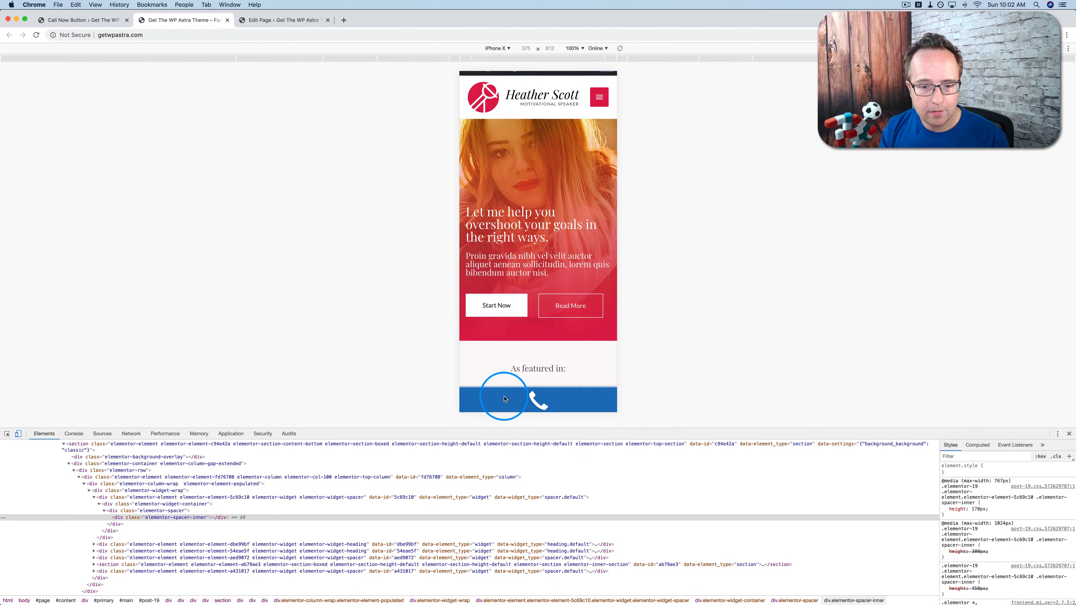
{"action": "left_click", "coordinate": [98, 21]}
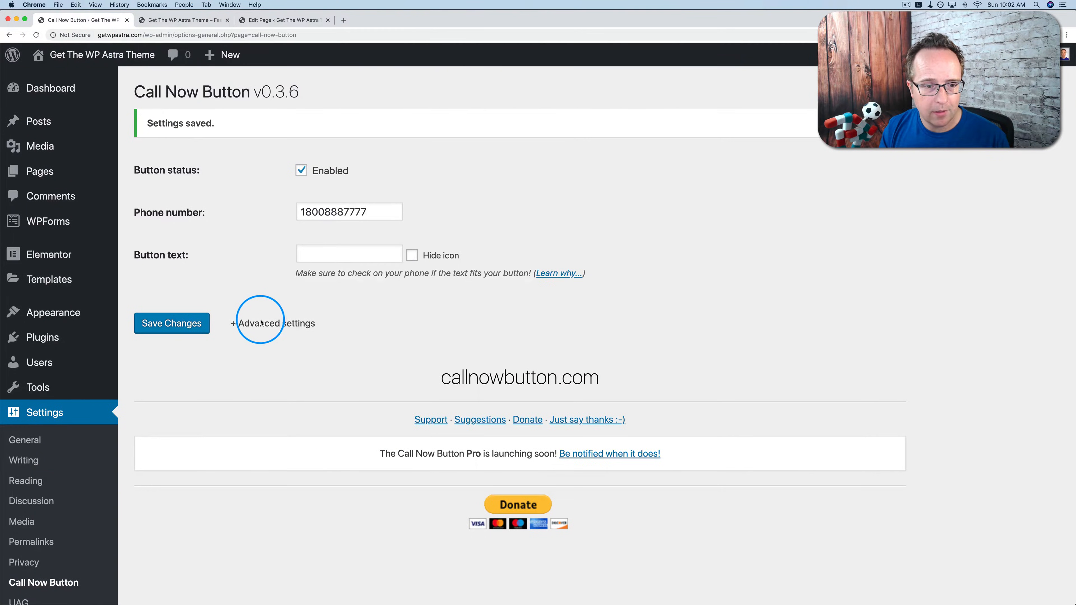
Turn off the 'Old button' design and save the Call Now Button settings.
{"action": "left_click", "coordinate": [261, 323]}
{"action": "scroll", "coordinate": [267, 333], "scroll_direction": "down", "scroll_amount": 10}
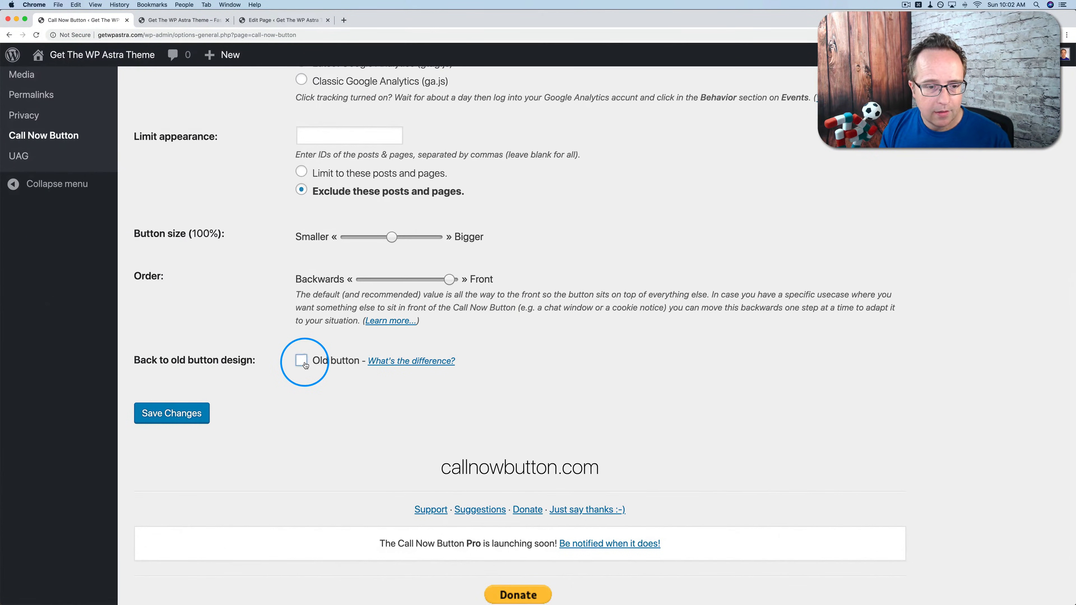
{"action": "left_click", "coordinate": [192, 414]}
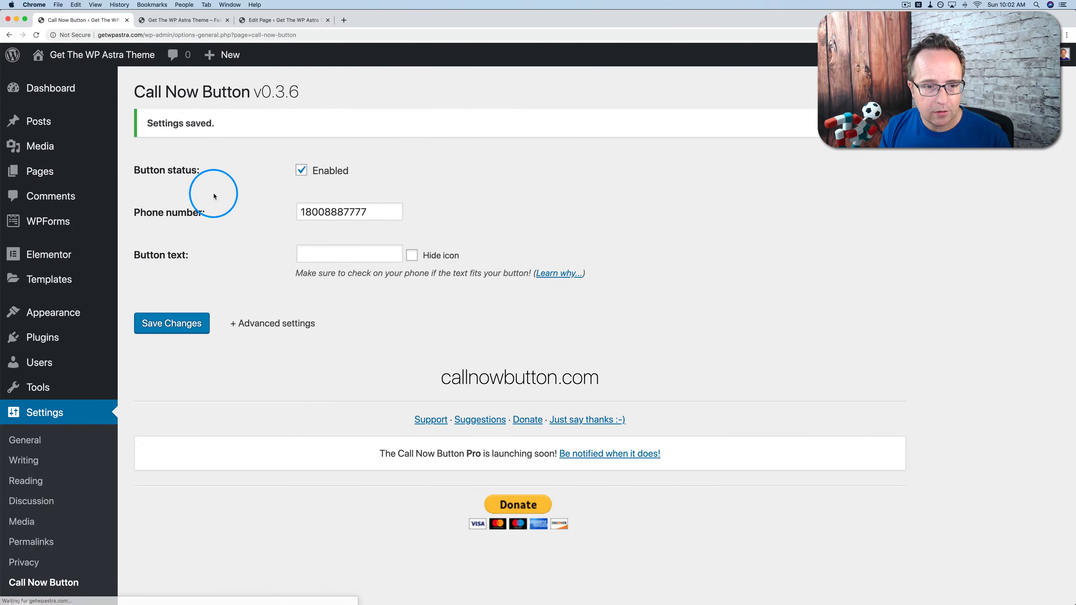
Confirm the round call button in the mobile preview, then review the Pro announcement on the settings page.
{"action": "left_click", "coordinate": [178, 19]}
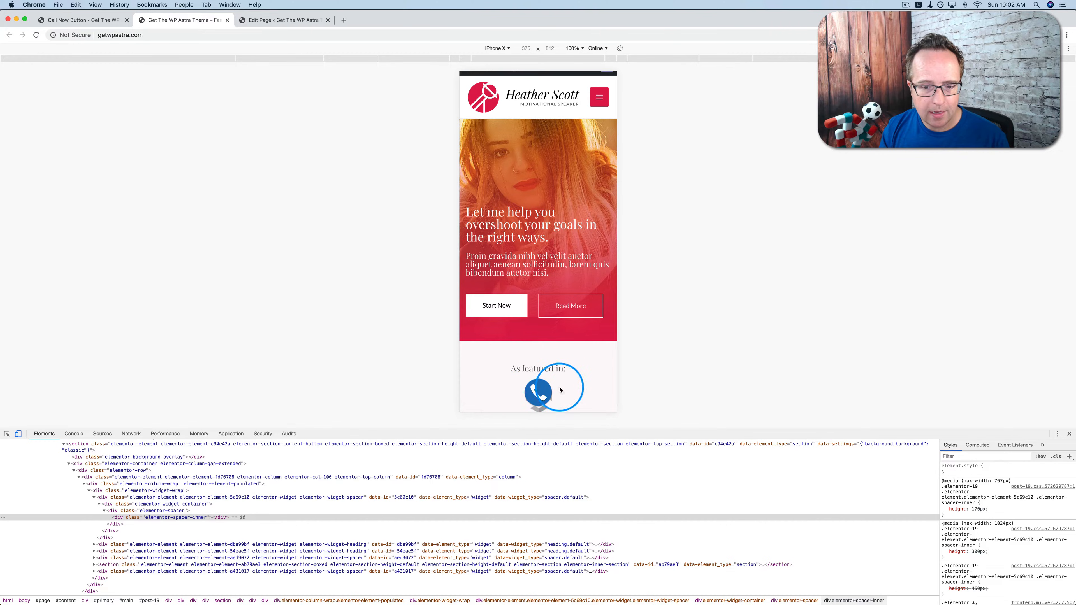
{"action": "left_click", "coordinate": [85, 22]}
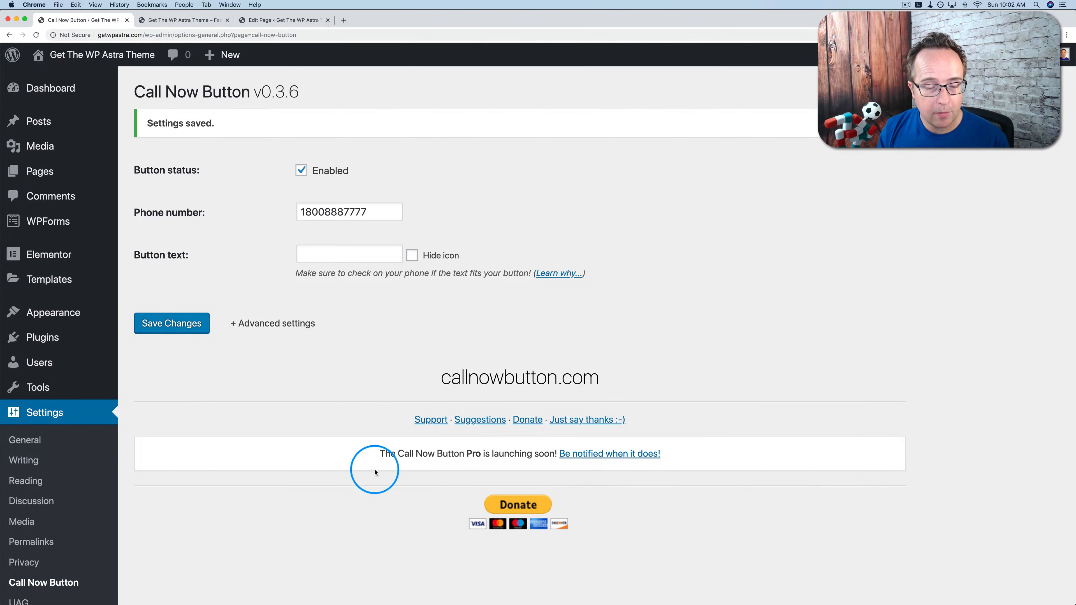
{"action": "left_click_drag", "start_coordinate": [380, 450], "coordinate": [550, 452]}
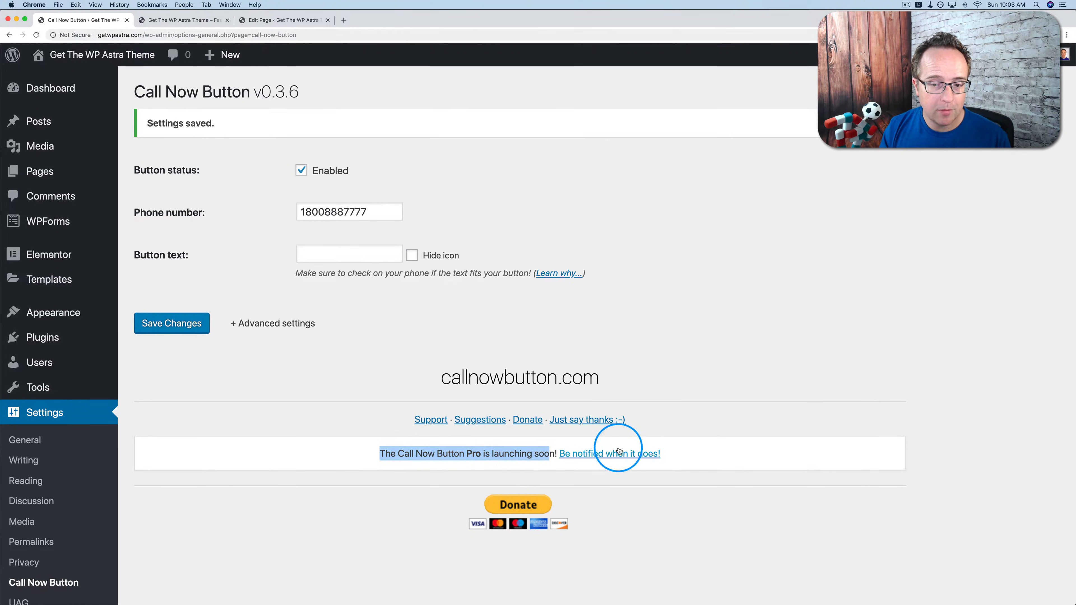
{"action": "left_click", "coordinate": [375, 412]}
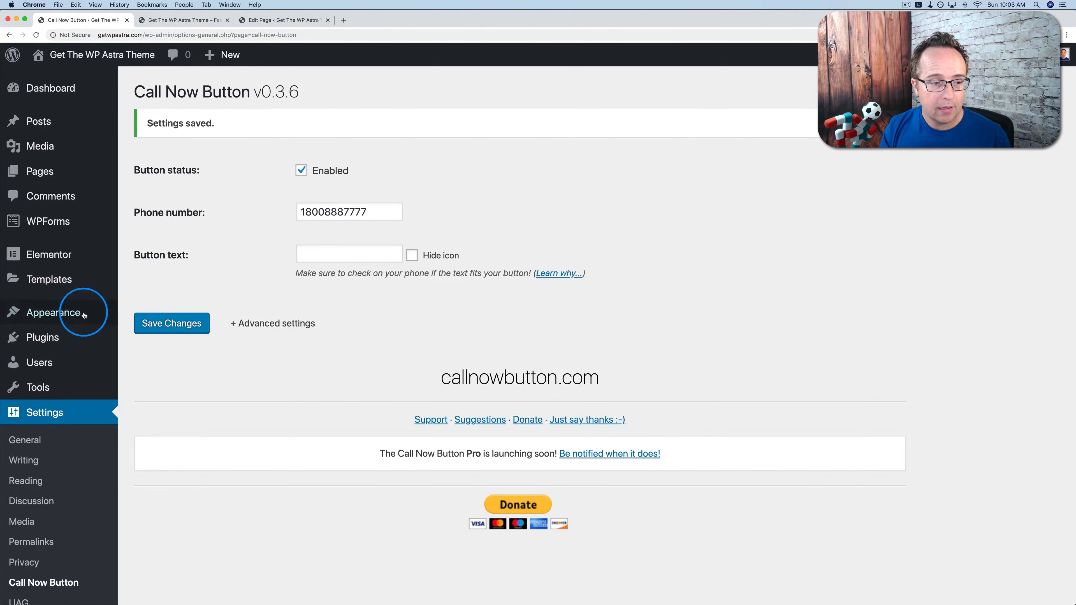
Search the plugin directory for 'click to call'.
{"action": "mouse_move", "coordinate": [19, 341]}
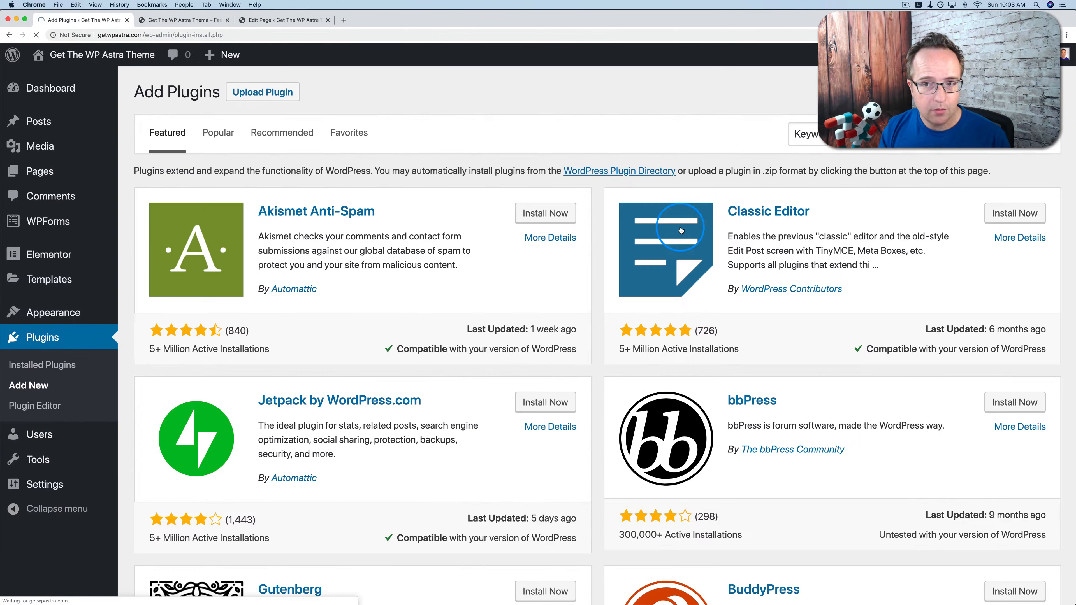
{"action": "left_click", "coordinate": [889, 135]}
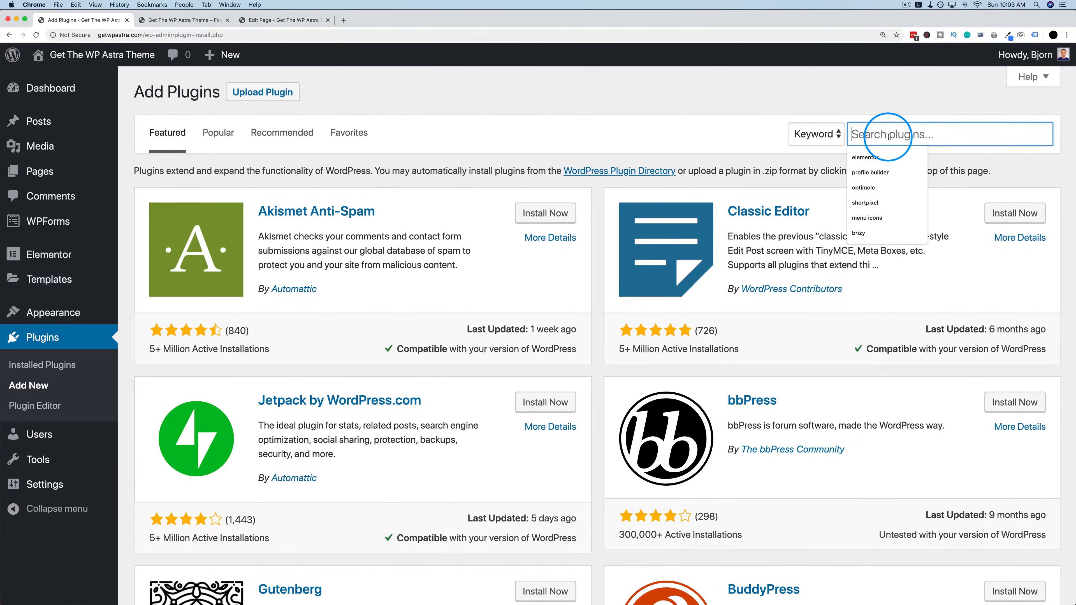
{"action": "type", "text": "click to call"}
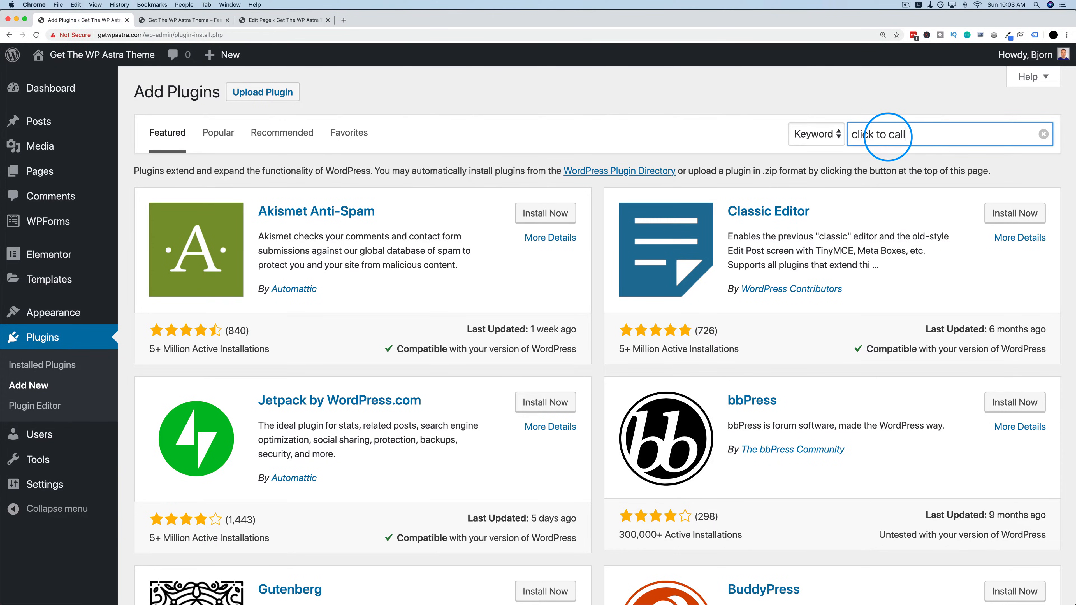
Compare Smart Floating Action Buttons and the active Call Now Button result against the mobile preview.
{"action": "left_click_drag", "start_coordinate": [725, 207], "coordinate": [802, 249]}
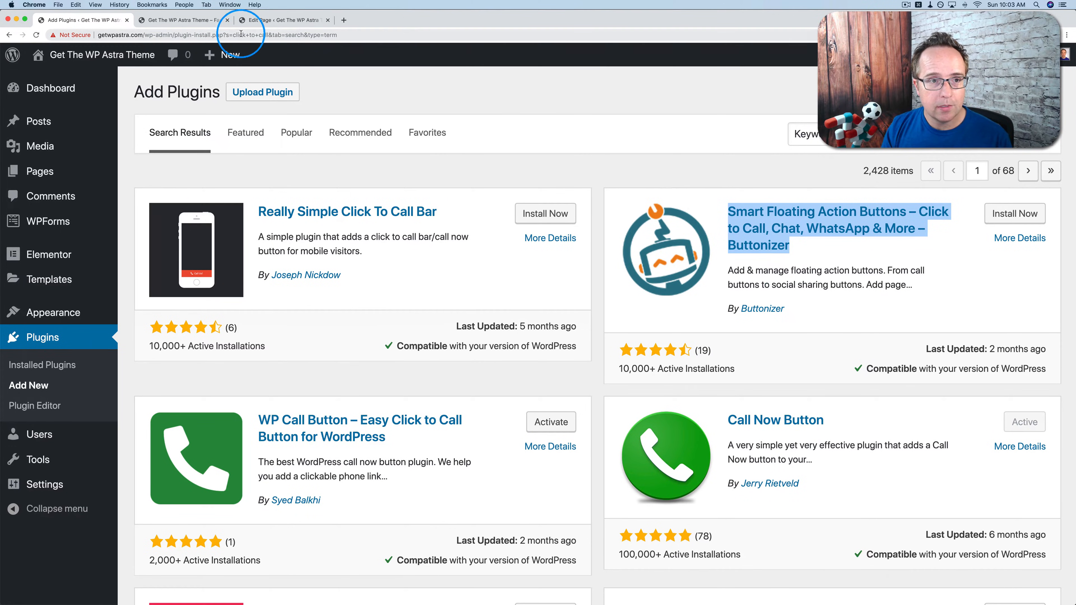
{"action": "left_click", "coordinate": [204, 22]}
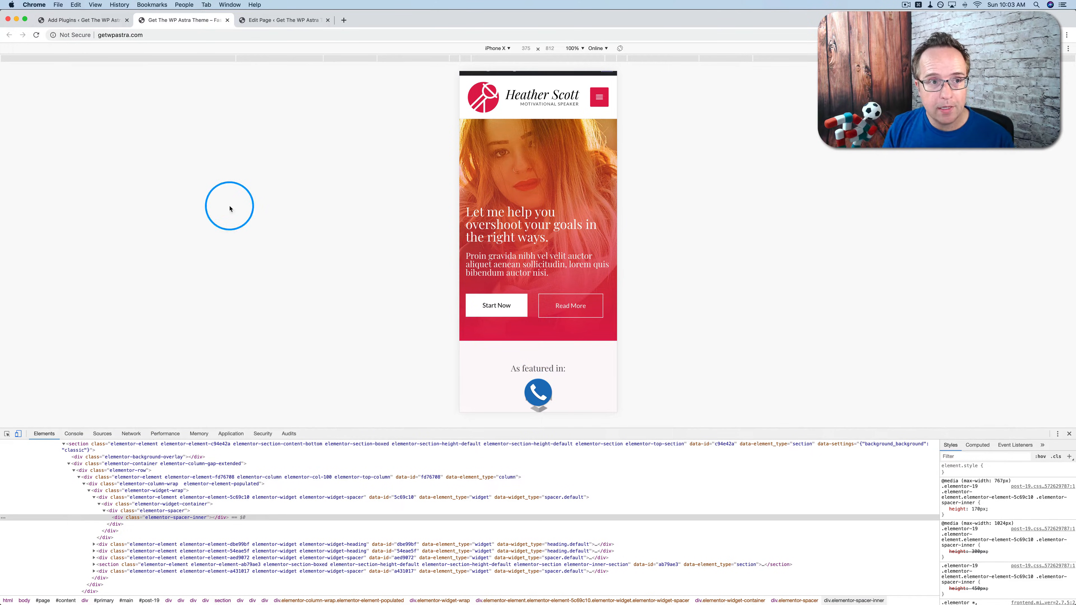
{"action": "left_click", "coordinate": [93, 21]}
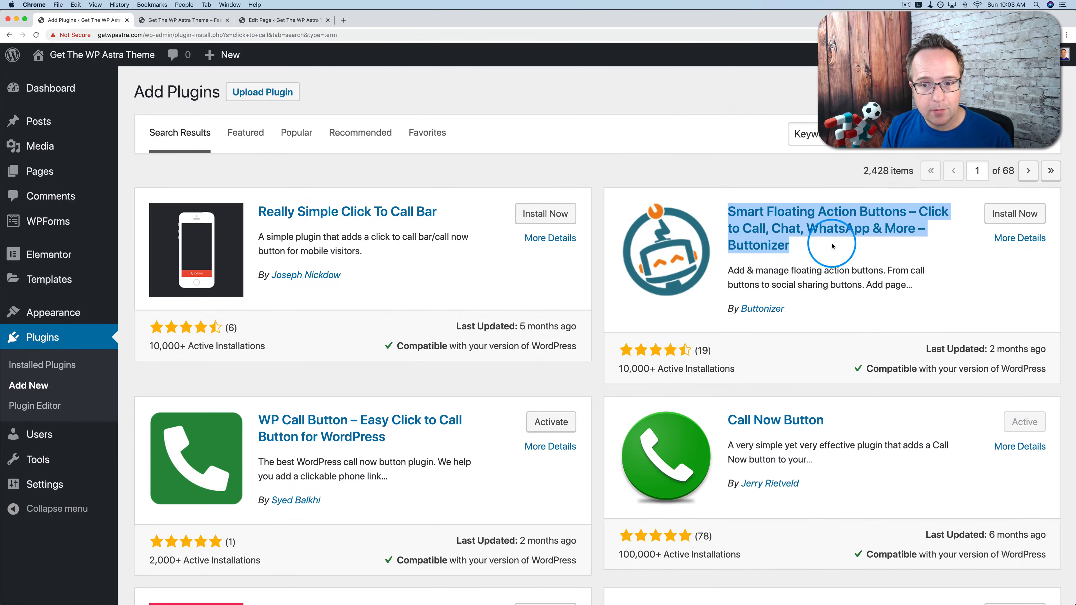
{"action": "left_click", "coordinate": [796, 284]}
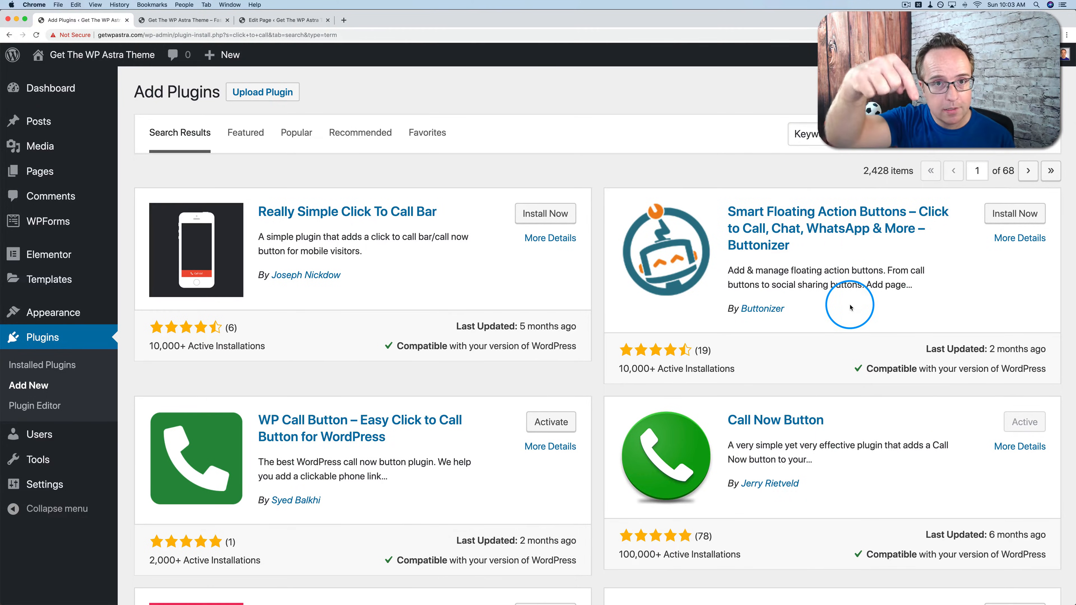
{"action": "left_click_drag", "start_coordinate": [801, 249], "coordinate": [731, 207]}
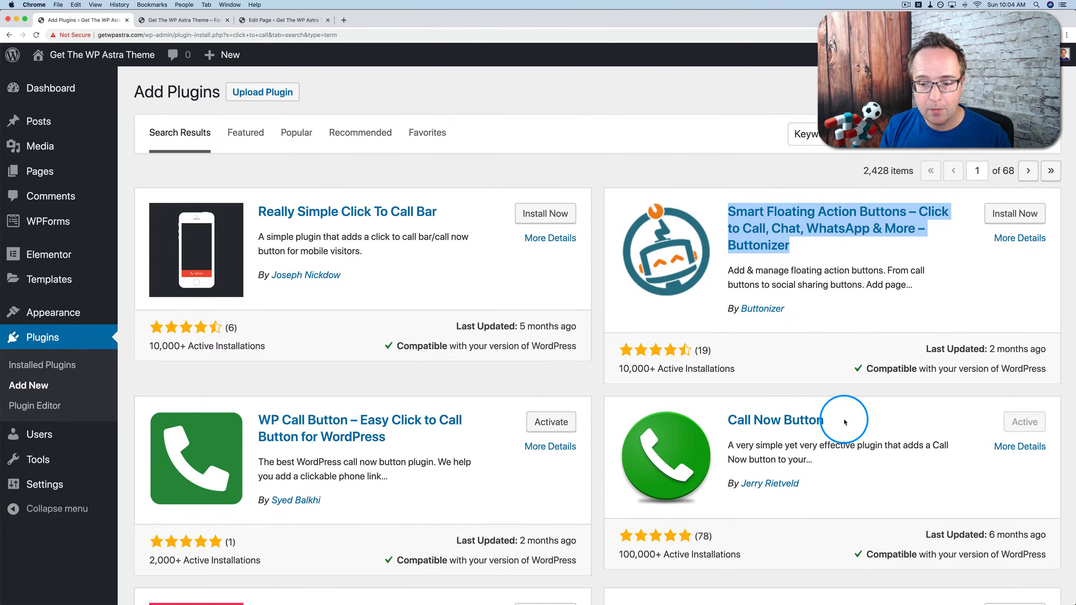
{"action": "left_click_drag", "start_coordinate": [824, 419], "coordinate": [713, 420]}
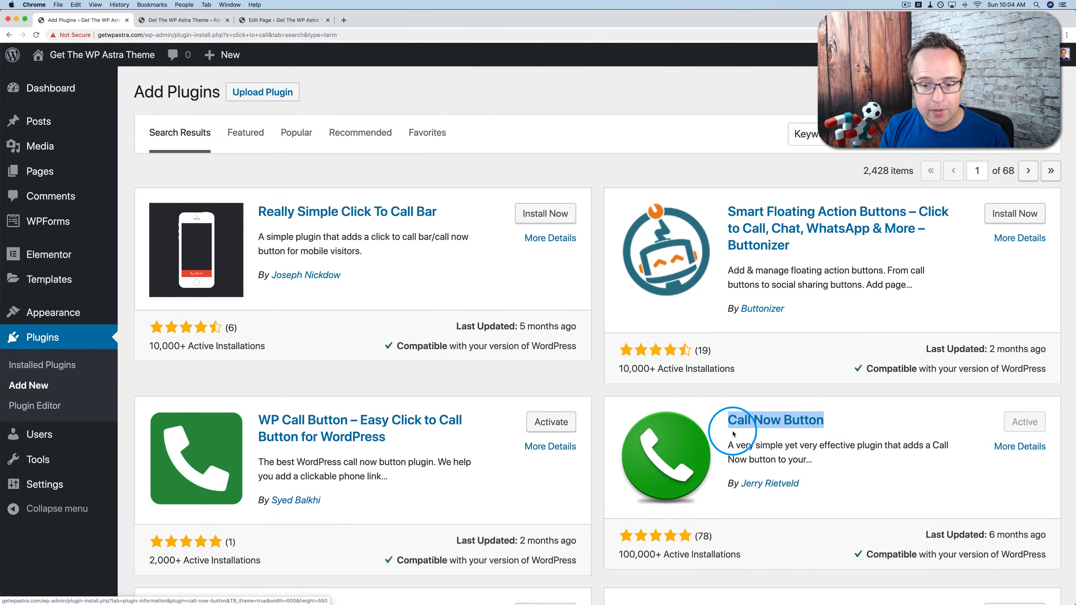